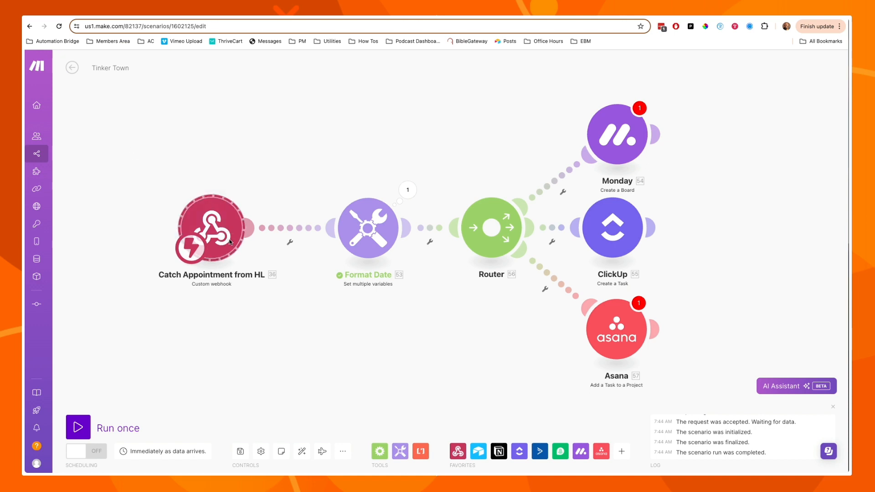
# Highlight the Monday, ClickUp and Asana output modules together, then switch to the GoHighLevel workflow.
pyautogui.click(338, 188)
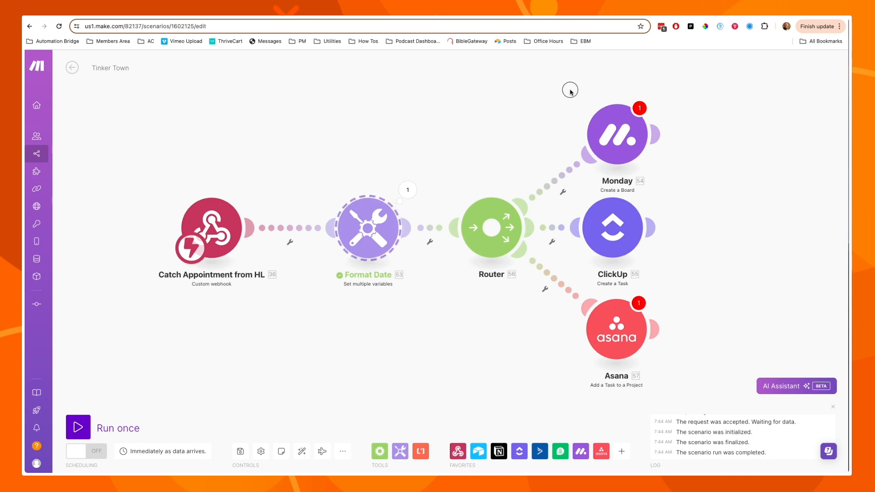
pyautogui.moveTo(571, 90); pyautogui.dragTo(658, 334)
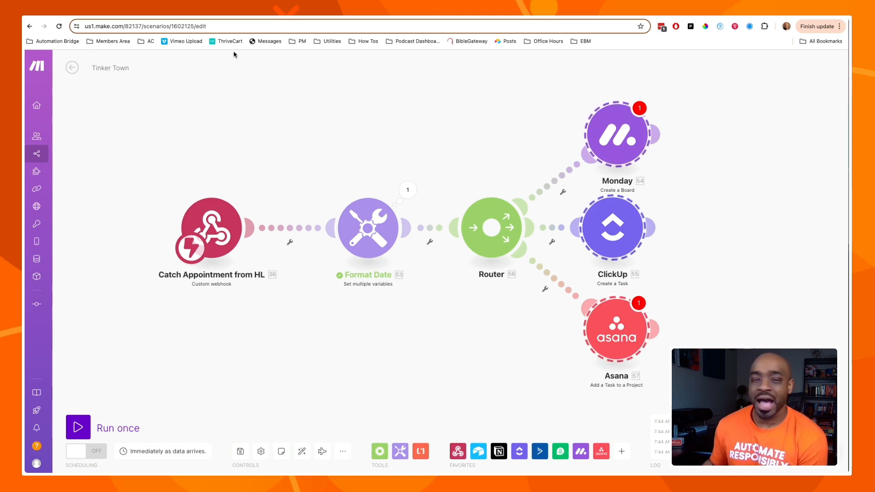
pyautogui.click(211, 18)
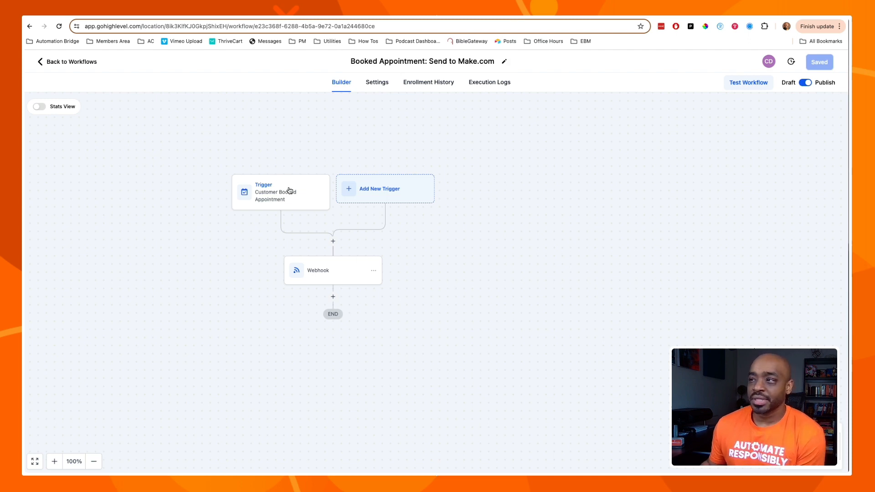
# Browse the list of available workflow triggers.
pyautogui.click(364, 192)
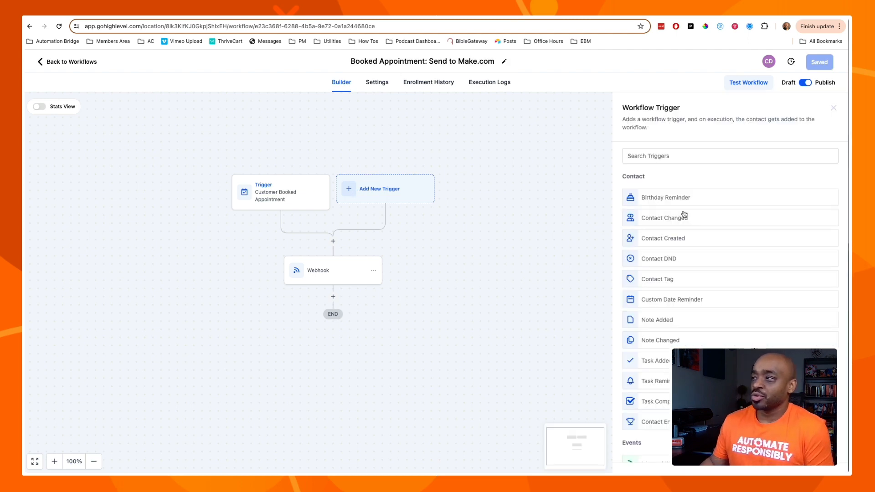
pyautogui.scroll(-5, 664, 239)
pyautogui.scroll(-6, 666, 242)
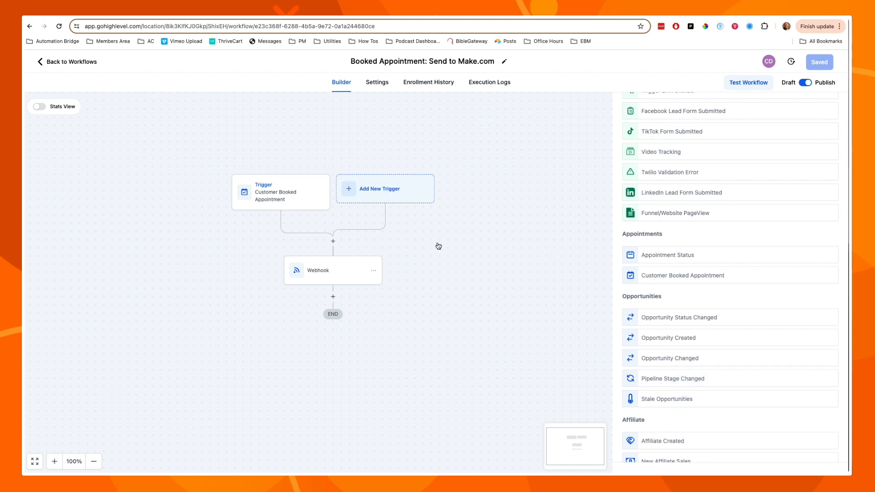
# Add an In calendar filter to the Customer Booked Appointment trigger, then delete it again.
pyautogui.click(283, 200)
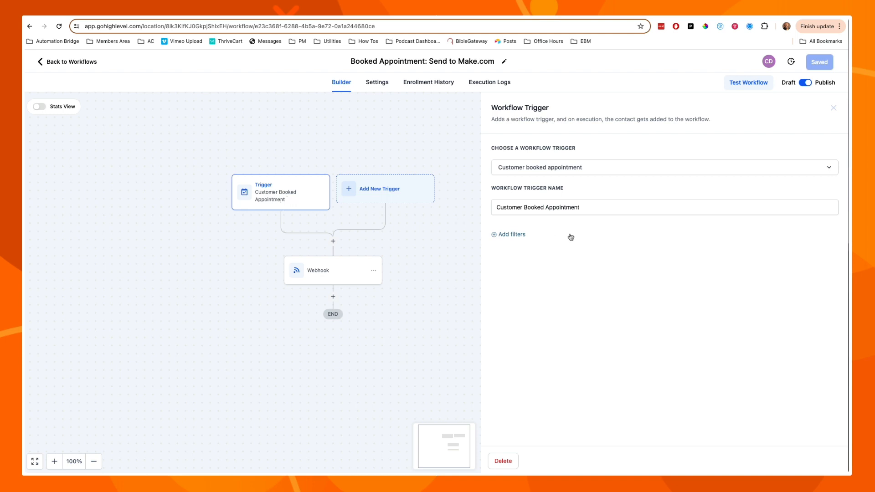
pyautogui.click(512, 235)
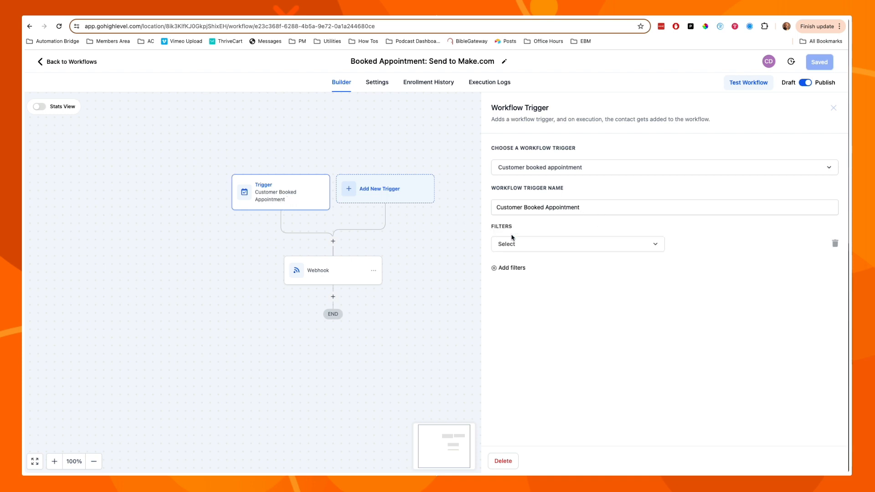
pyautogui.click(547, 244)
pyautogui.click(540, 315)
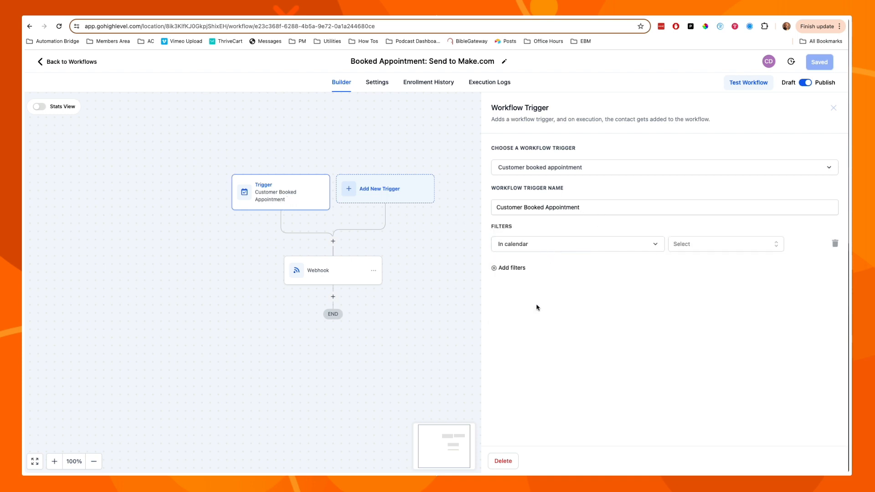
pyautogui.click(716, 244)
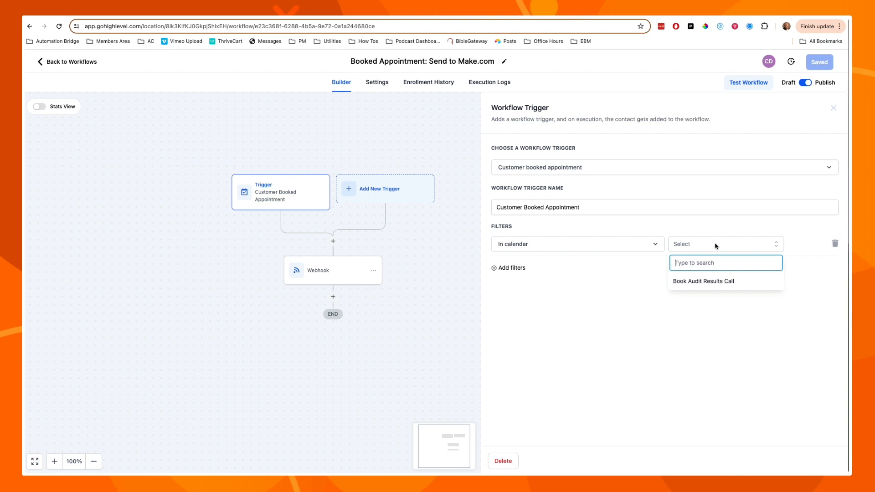
pyautogui.click(622, 278)
pyautogui.click(835, 243)
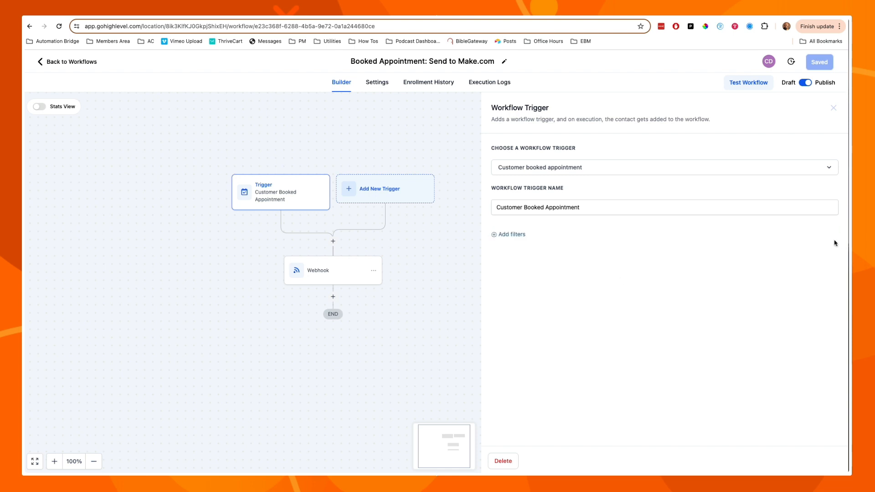
# Close the trigger settings and bring up the Webhook action that POSTs to the Make.com hook.
pyautogui.click(834, 109)
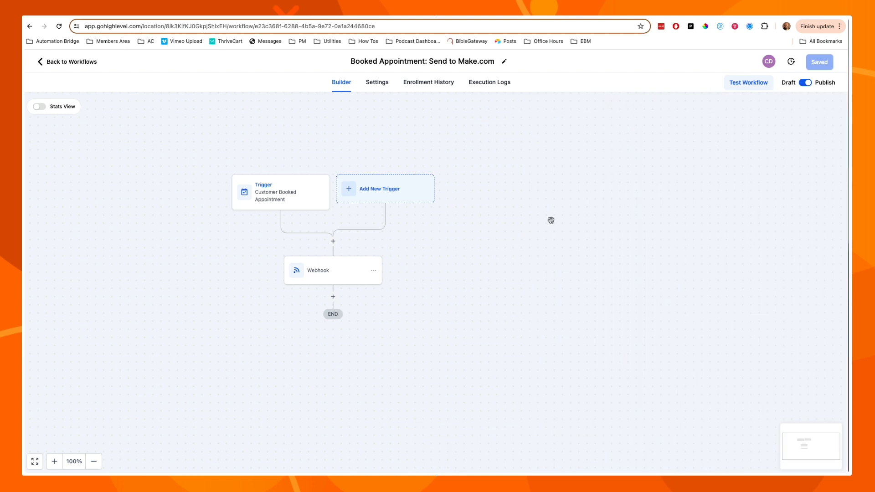
pyautogui.moveTo(489, 242); pyautogui.dragTo(594, 215)
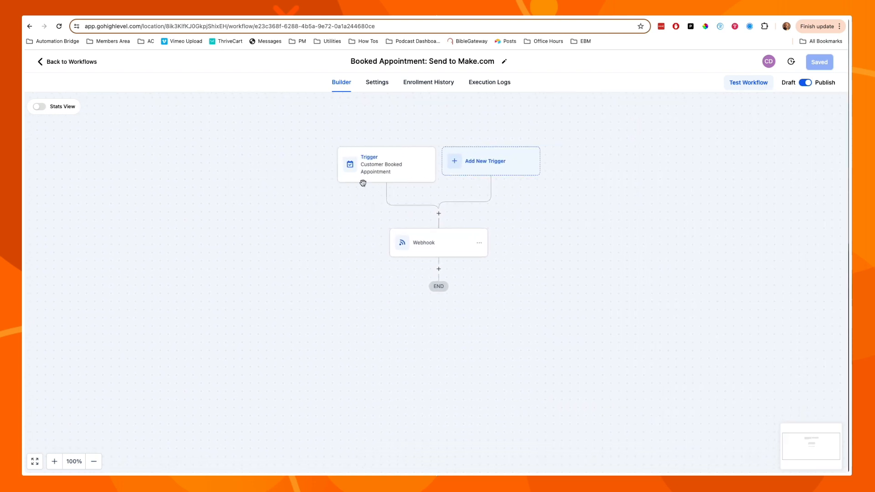
pyautogui.click(450, 243)
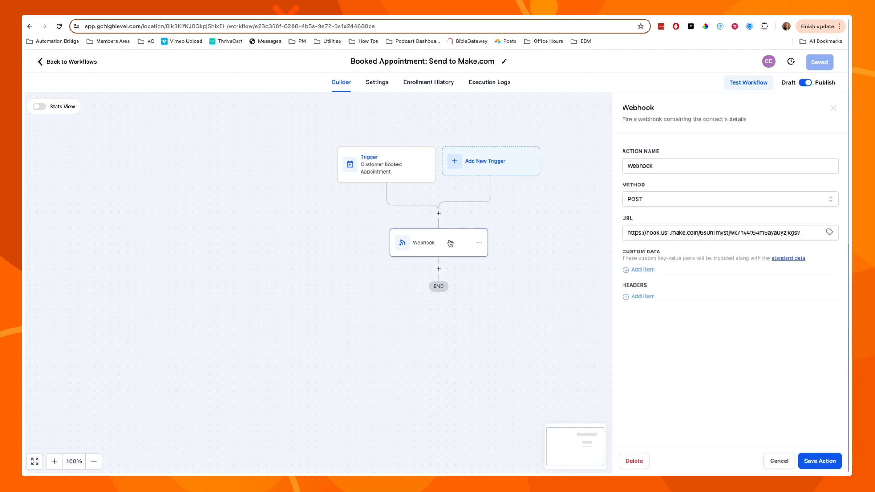
# Review the actions that could follow the trigger, down to Send Data, then reopen the Webhook action.
pyautogui.click(439, 213)
pyautogui.scroll(-10, 722, 225)
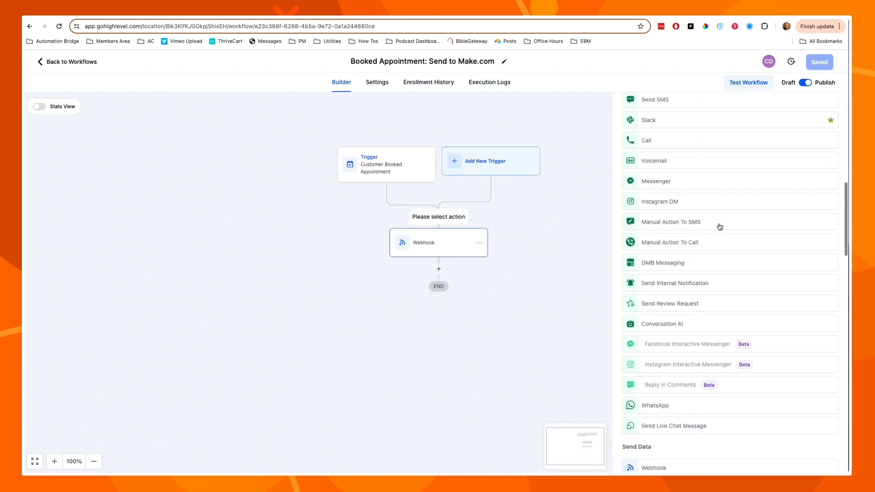
pyautogui.scroll(-4, 720, 227)
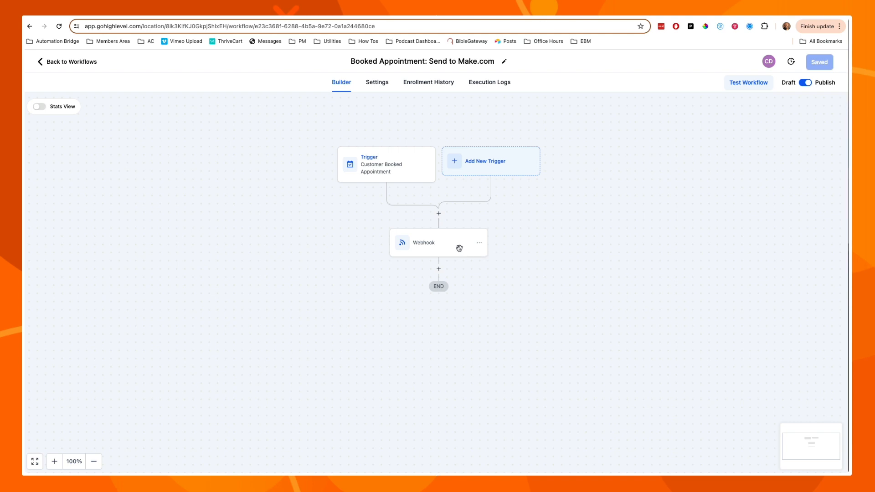
pyautogui.click(457, 247)
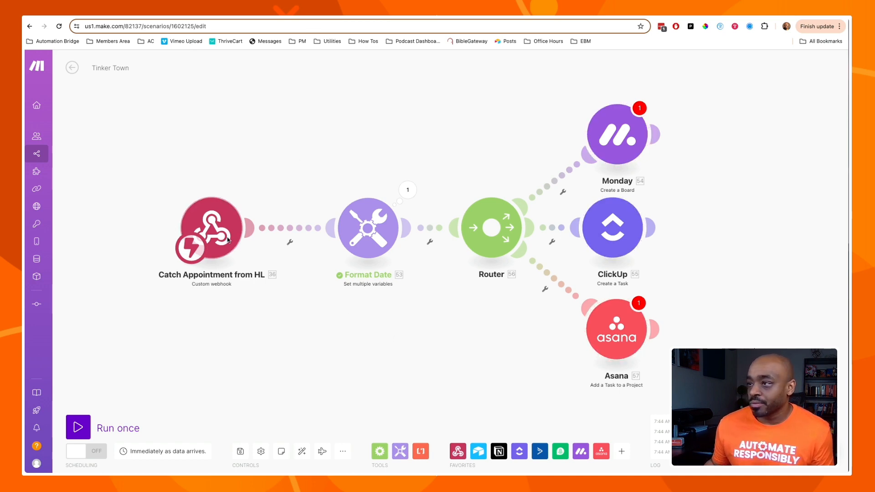
pyautogui.click(212, 231)
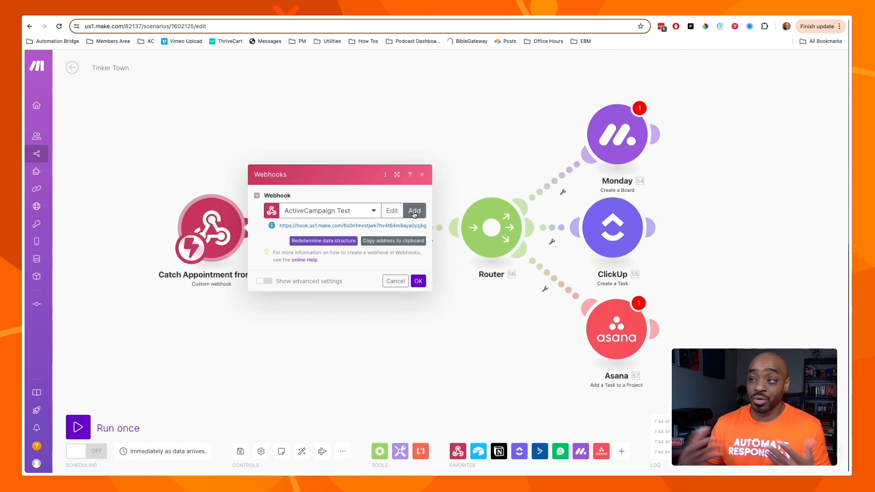
pyautogui.click(372, 211)
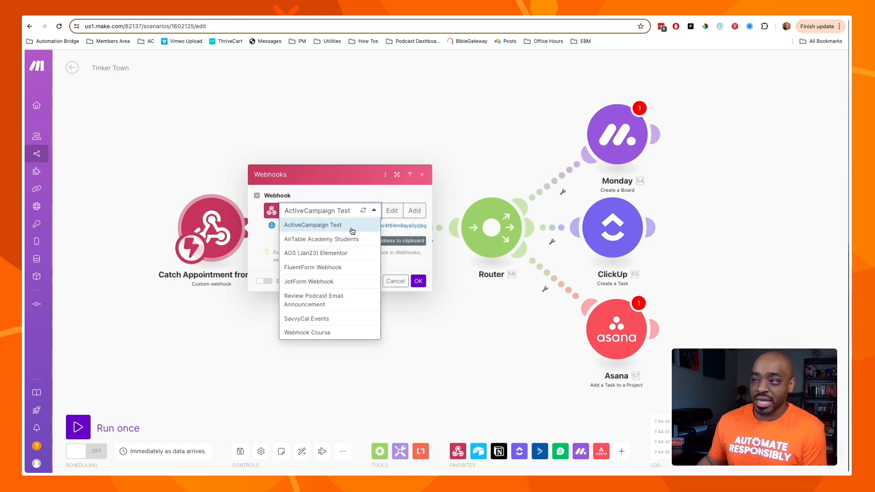
pyautogui.click(374, 213)
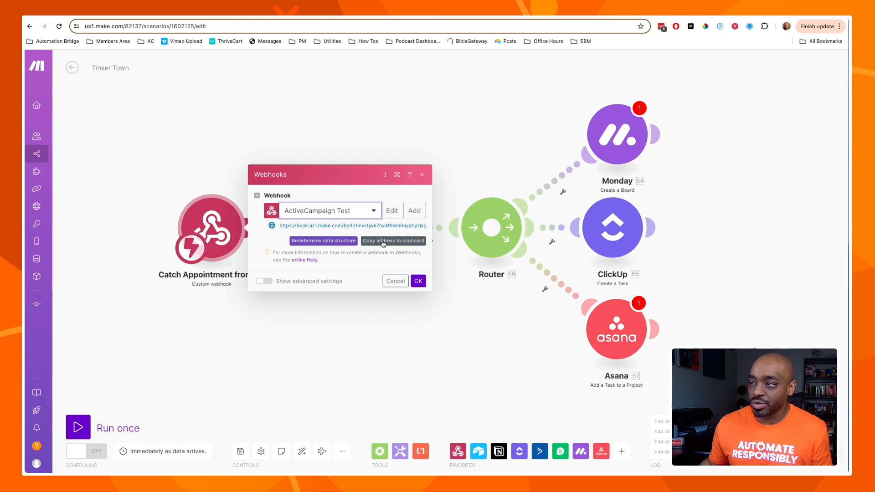
pyautogui.click(186, 17)
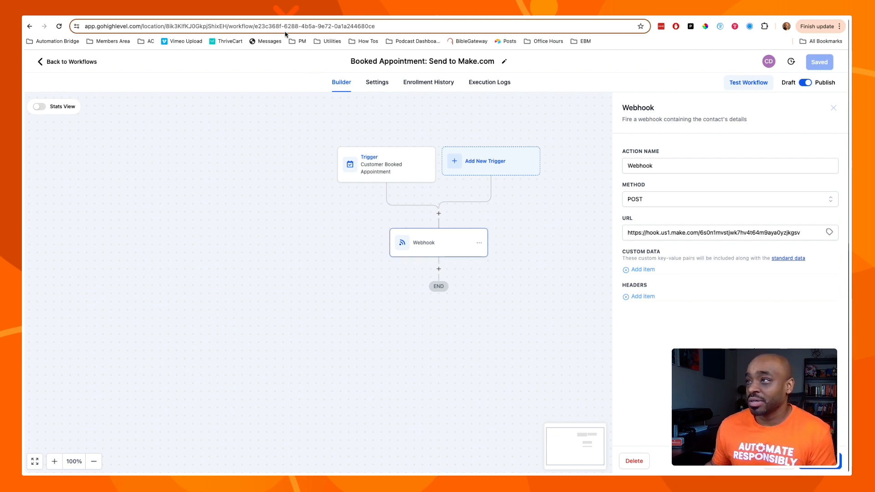
pyautogui.click(286, 15)
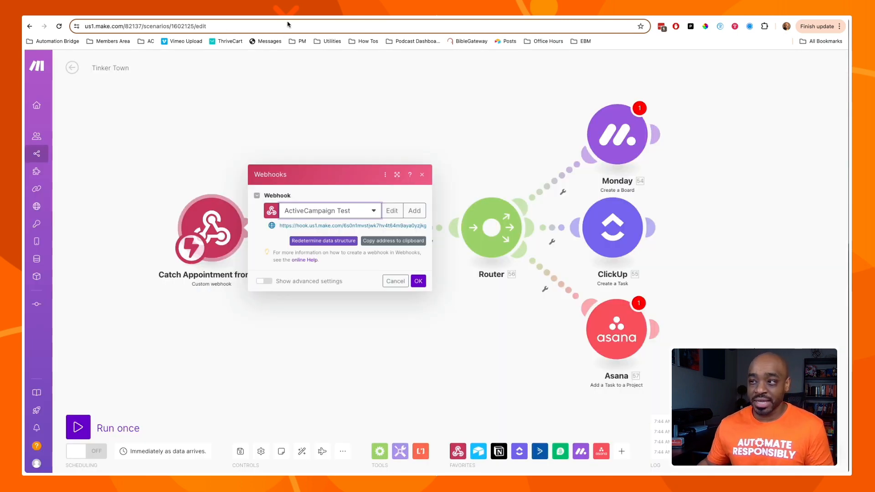
pyautogui.click(395, 281)
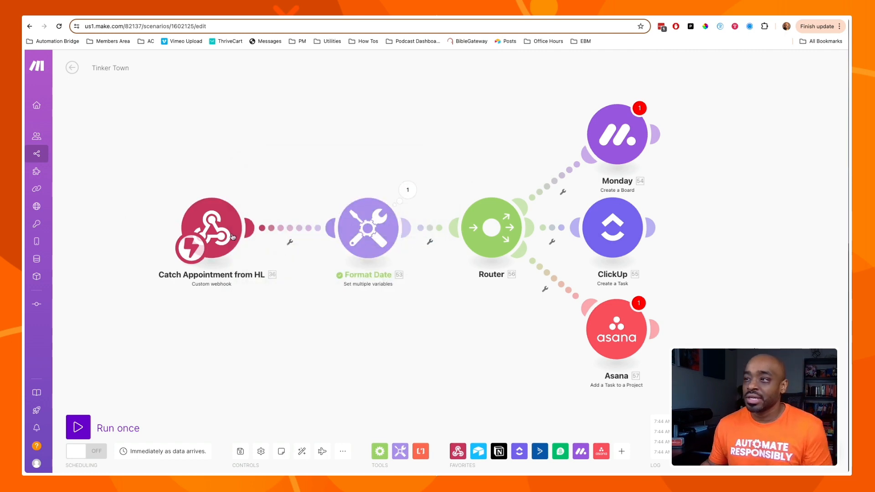
# Run only the Catch Appointment webhook module to await data, and pan to the Asana branch.
pyautogui.rightClick(222, 225)
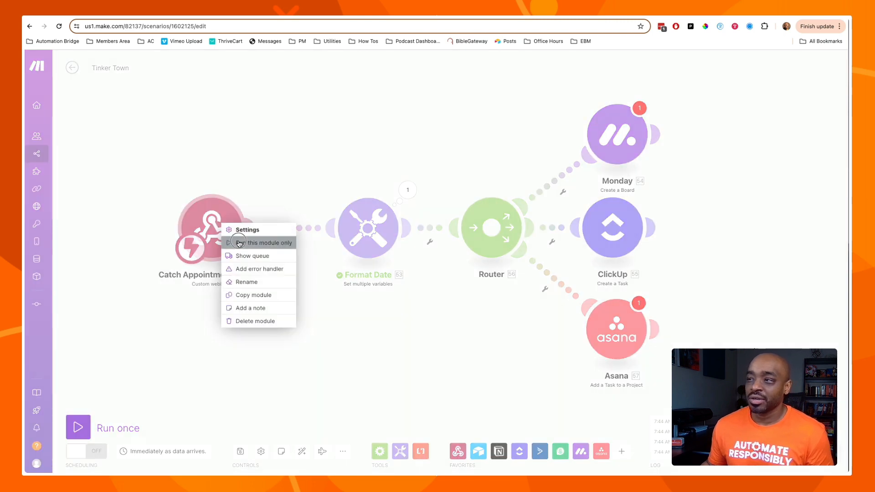
pyautogui.click(233, 242)
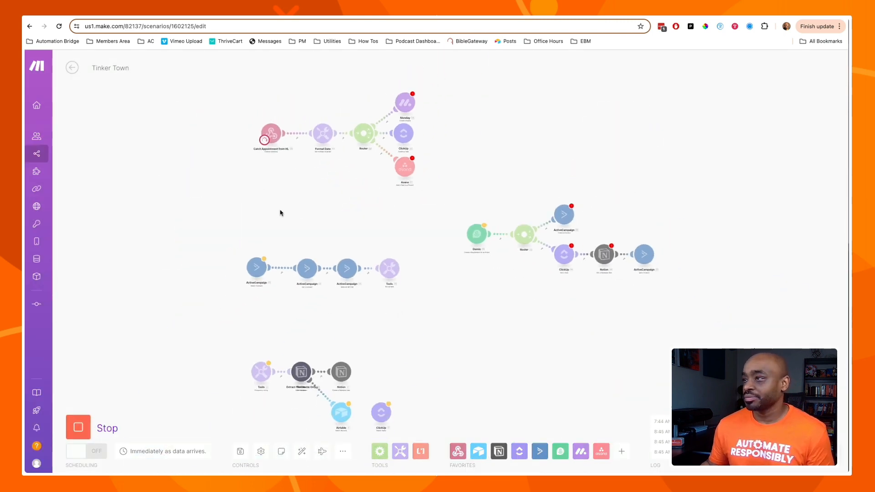
pyautogui.moveTo(275, 204); pyautogui.dragTo(276, 262)
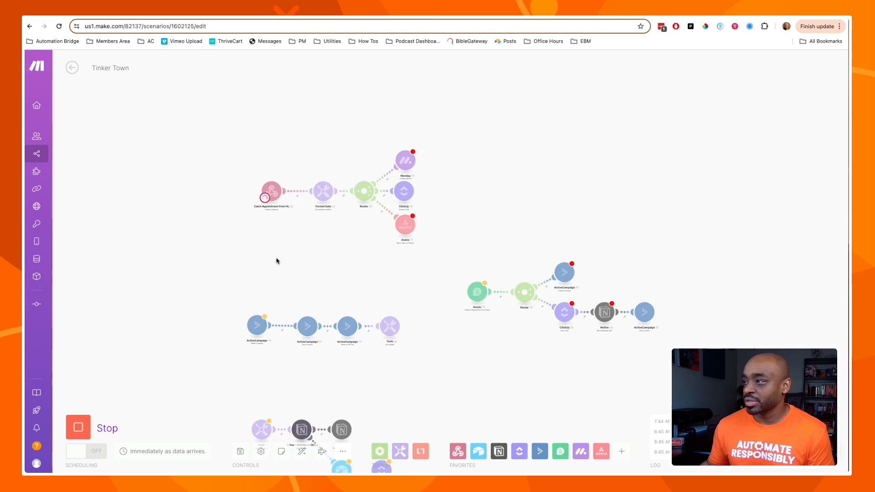
pyautogui.scroll(5, 276, 261)
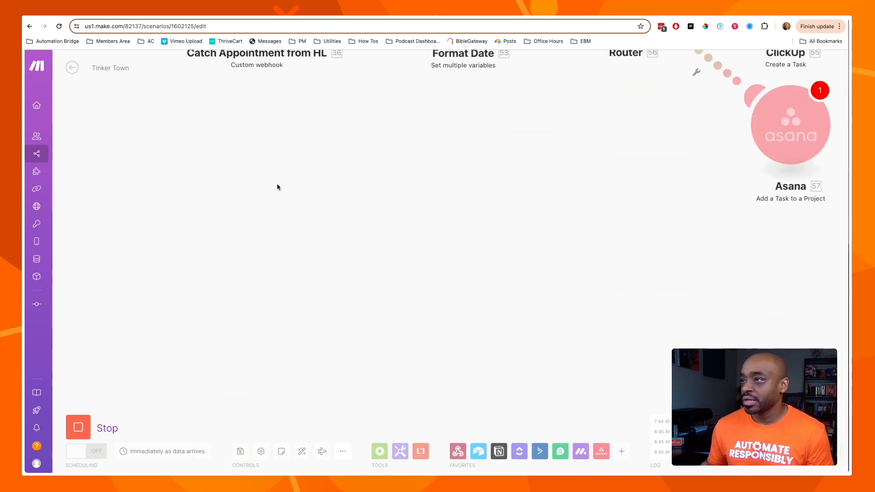
pyautogui.moveTo(277, 187); pyautogui.dragTo(250, 422)
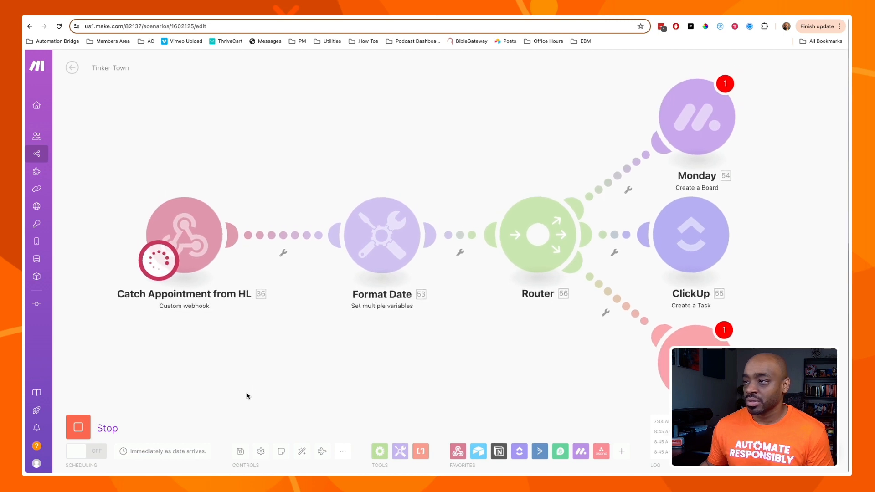
pyautogui.scroll(-1, 248, 394)
pyautogui.moveTo(265, 387)
pyautogui.mouseDown()
pyautogui.moveTo(229, 387)
pyautogui.moveTo(276, 382)
pyautogui.mouseUp()
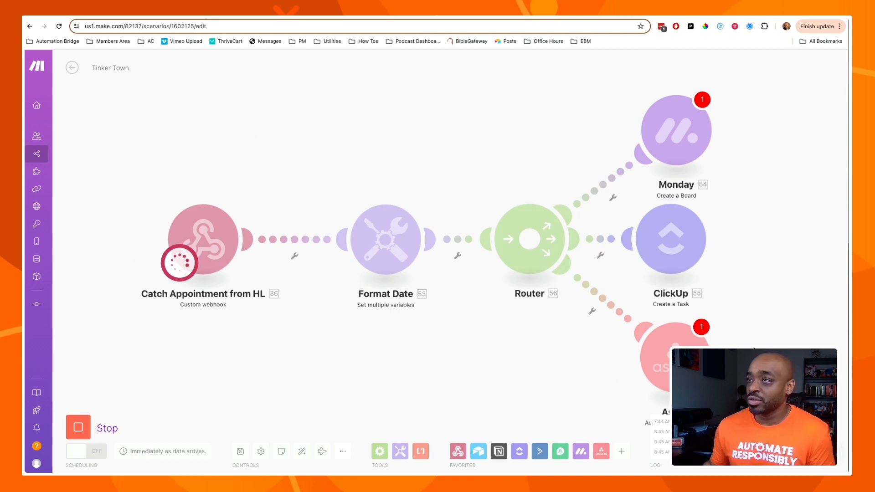
pyautogui.hotkey('ctrl', 'Tab')
pyautogui.hotkey('ctrl', 'Tab')
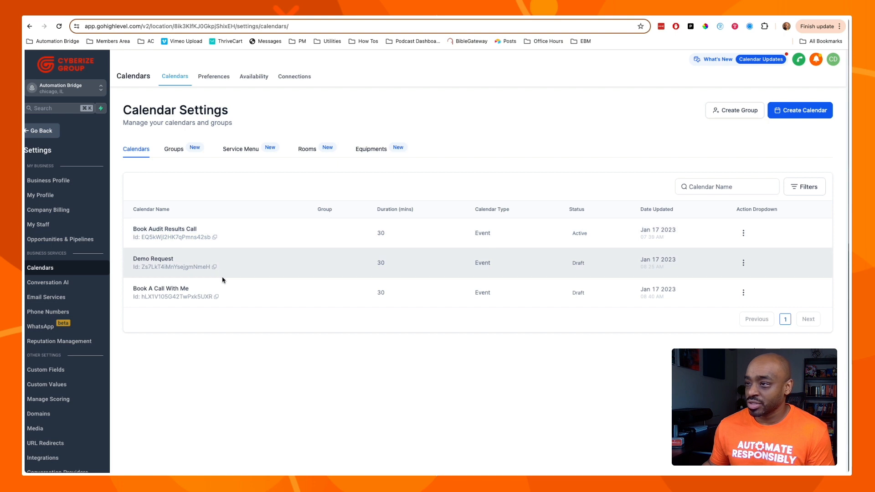
# Open the Book A Call With Me share links, check the One Time Link, and copy the scheduling link.
pyautogui.click(743, 293)
pyautogui.click(740, 235)
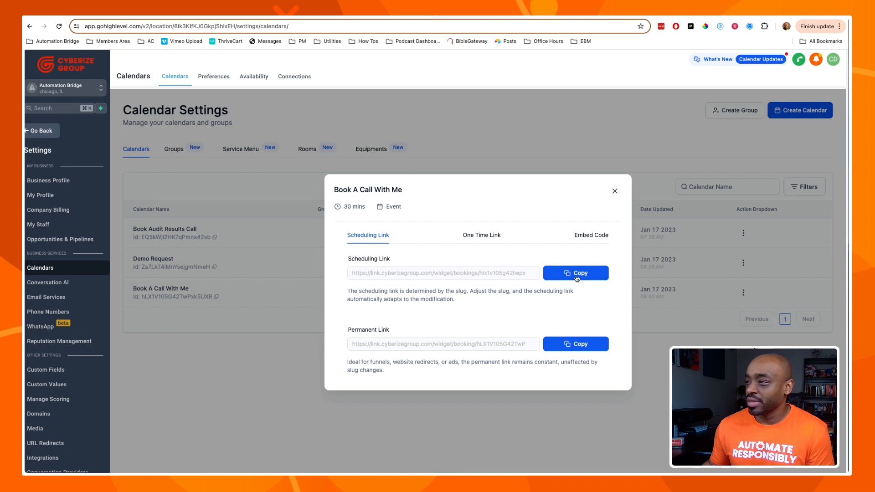
pyautogui.click(476, 236)
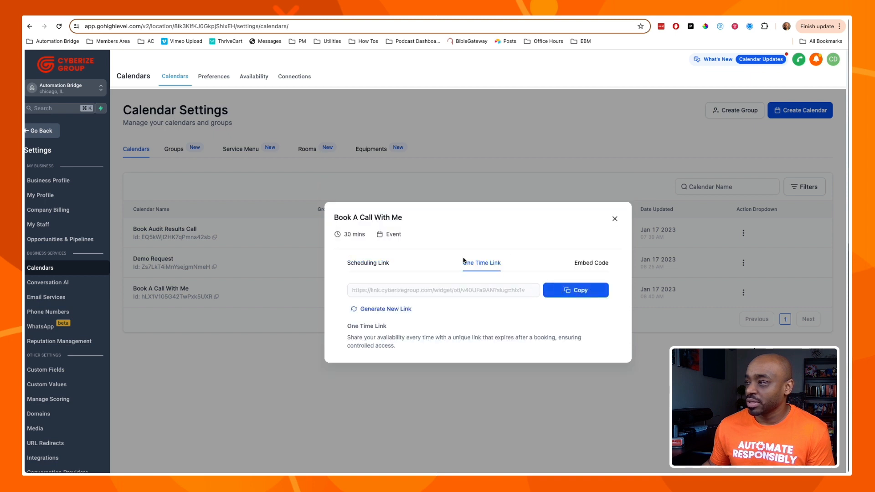
pyautogui.click(380, 264)
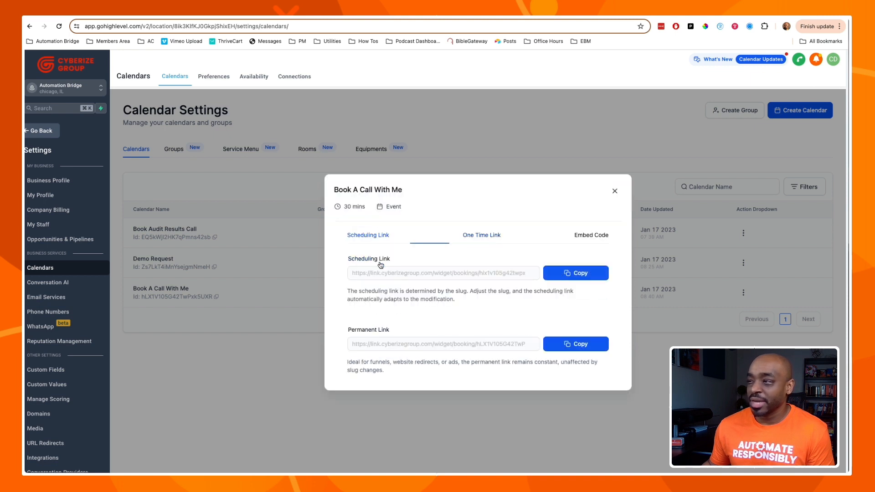
pyautogui.click(577, 279)
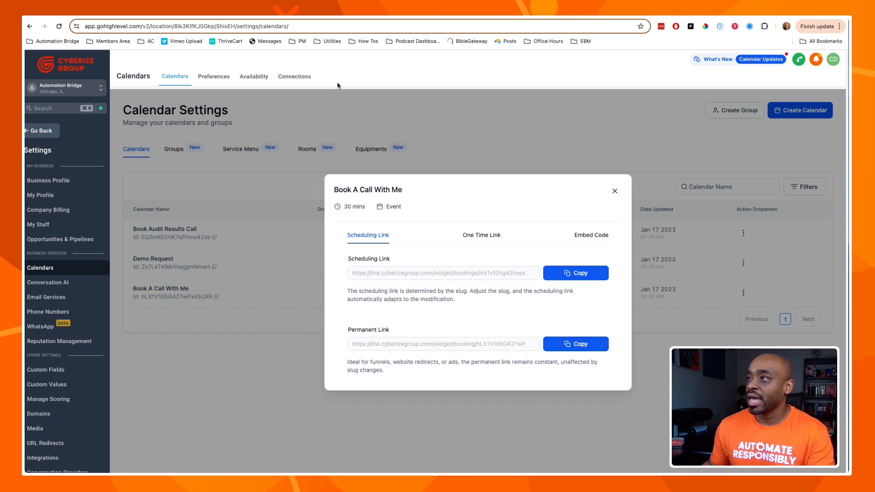
# Load the copied booking link in a new tab and page ahead two months, finding no slots.
pyautogui.press('super+t')
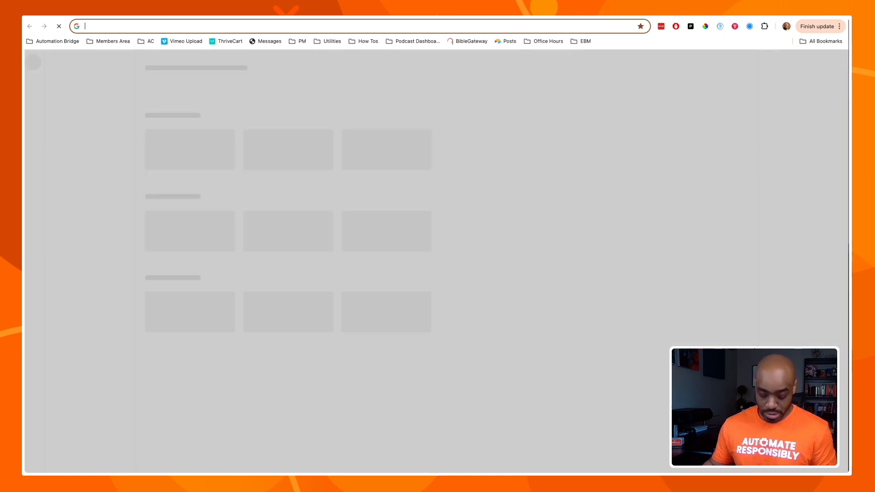
pyautogui.press('super+v')
pyautogui.press('Return')
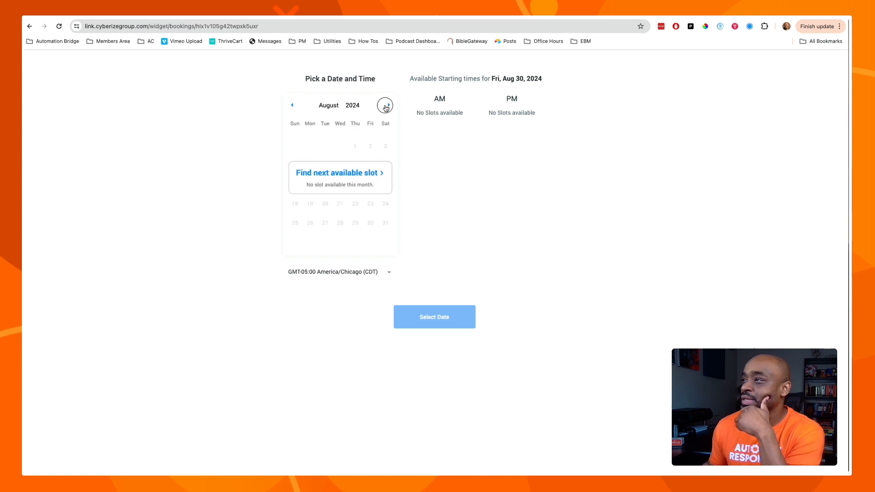
pyautogui.click(389, 105)
pyautogui.click(389, 105)
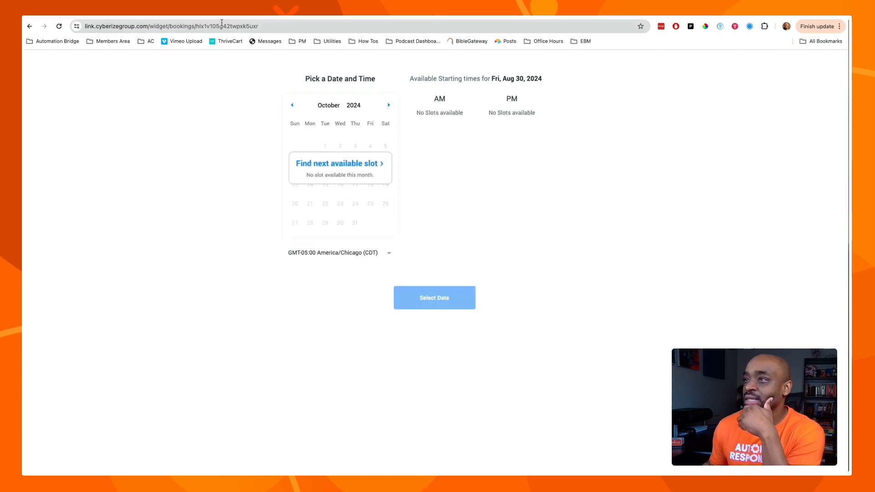
# Back in Calendar Settings, copy the Book Audit Results Call calendar's scheduling link instead.
pyautogui.click(201, 14)
pyautogui.click(291, 15)
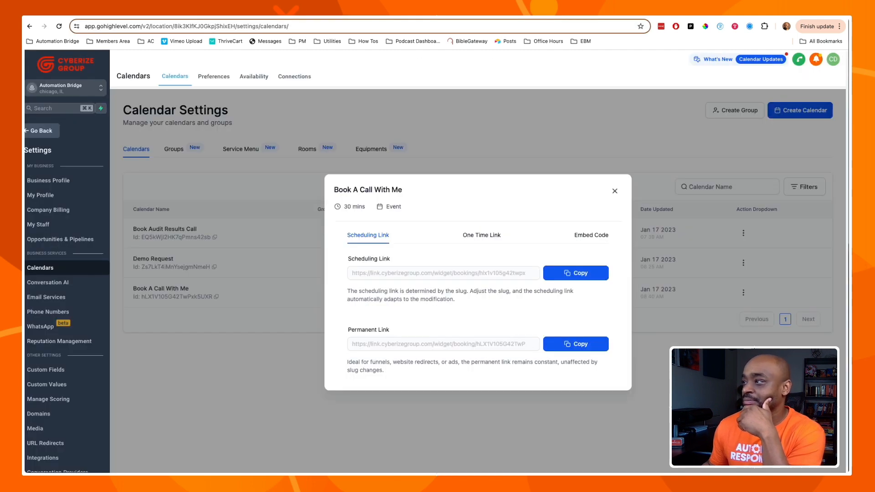
pyautogui.click(615, 192)
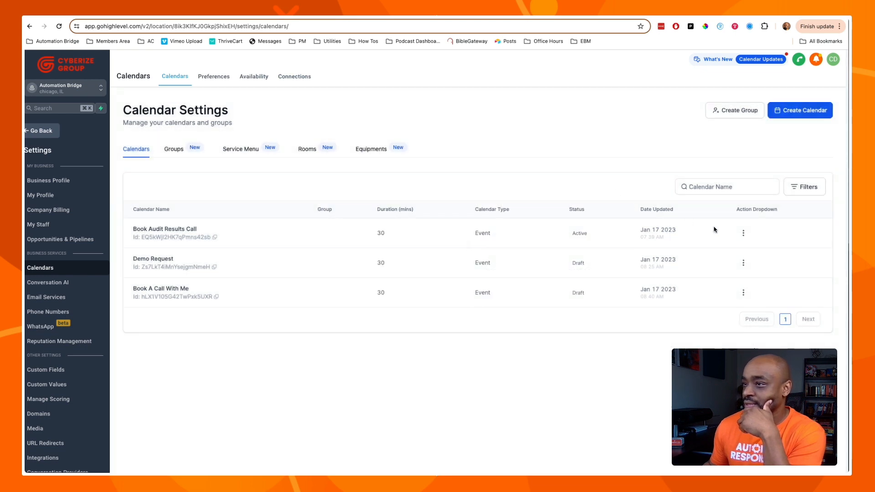
pyautogui.click(744, 234)
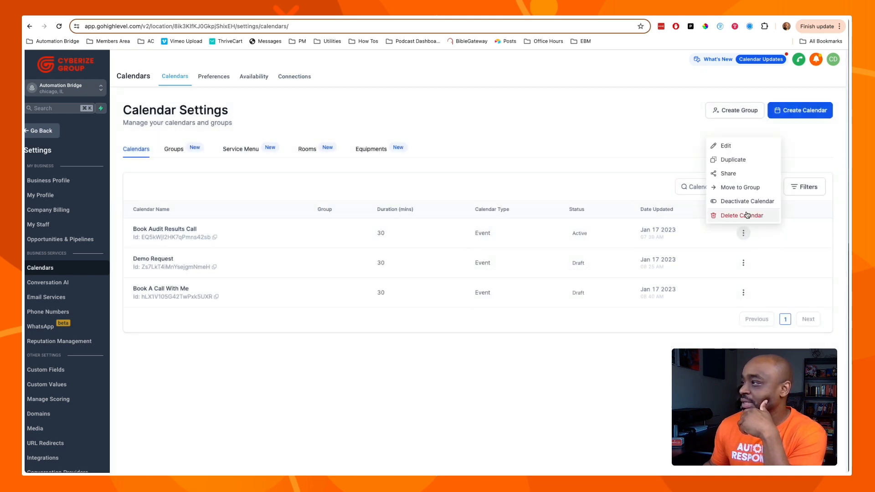
pyautogui.click(729, 174)
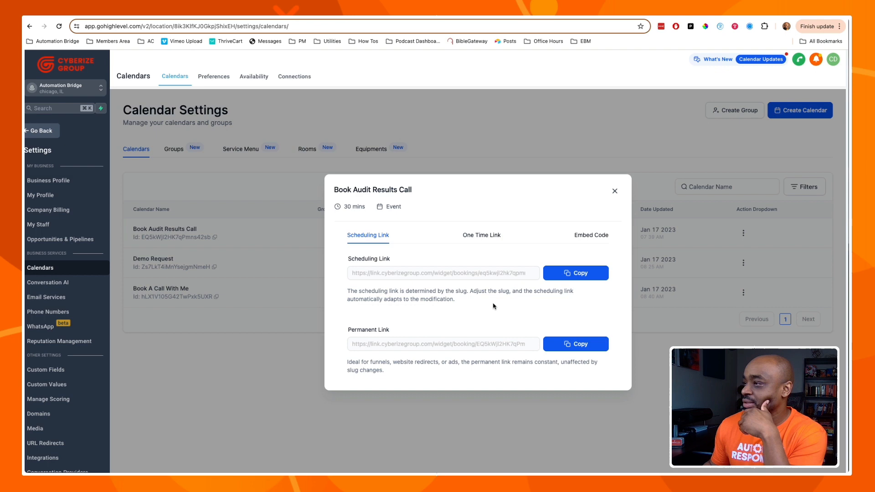
pyautogui.click(585, 274)
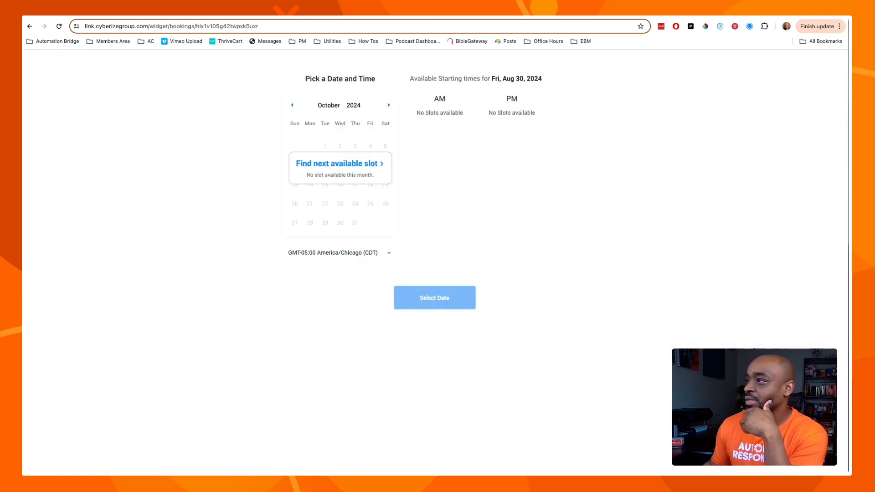
# Load the Book Audit Results Call booking page and pick Wednesday, June 5, 2024 at 08:30 AM.
pyautogui.click(480, 29)
pyautogui.press('super+v')
pyautogui.press('Return')
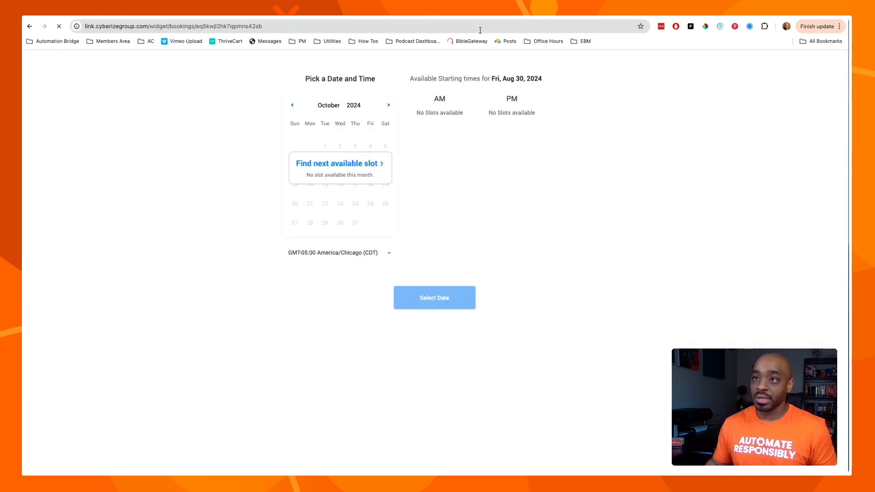
pyautogui.click(389, 106)
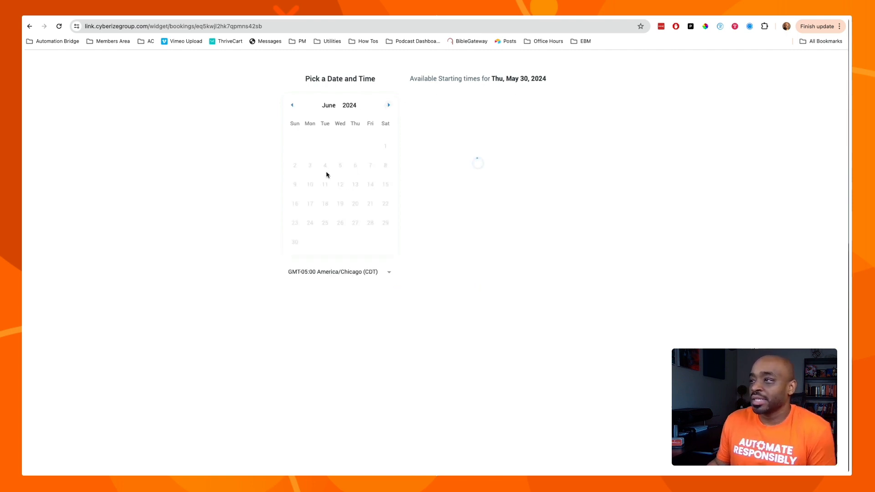
pyautogui.click(340, 168)
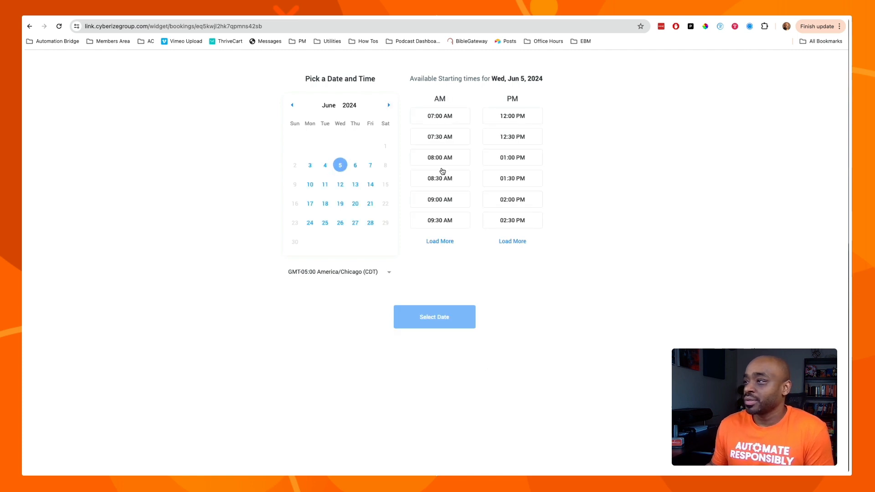
pyautogui.click(446, 179)
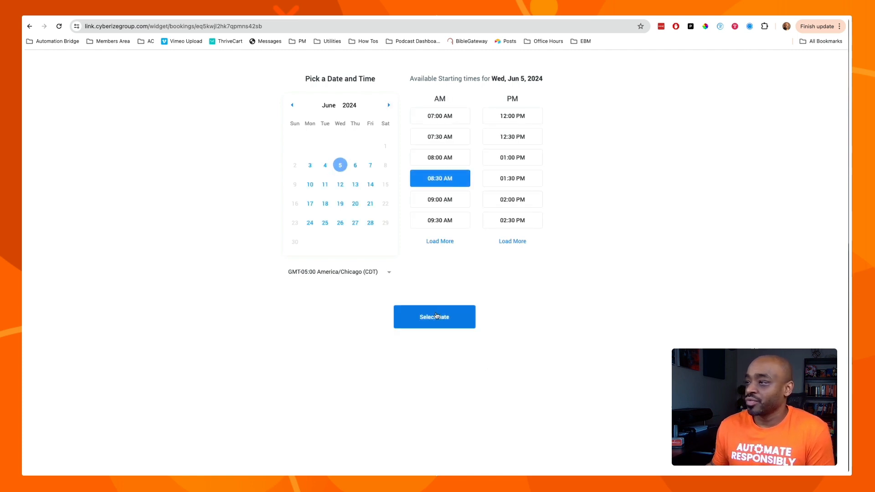
pyautogui.click(436, 315)
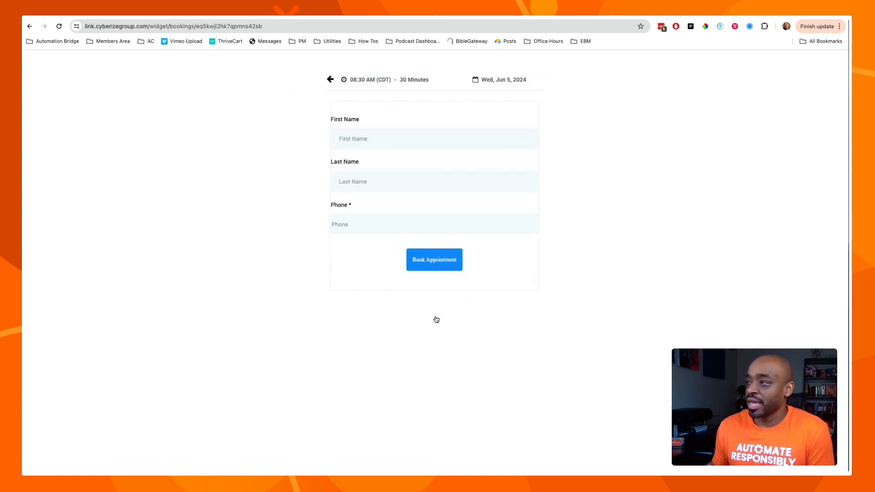
# Fill in the contact's first name, last name, e-mail and phone number on the booking form.
pyautogui.click(403, 142)
pyautogui.write('Brunn')
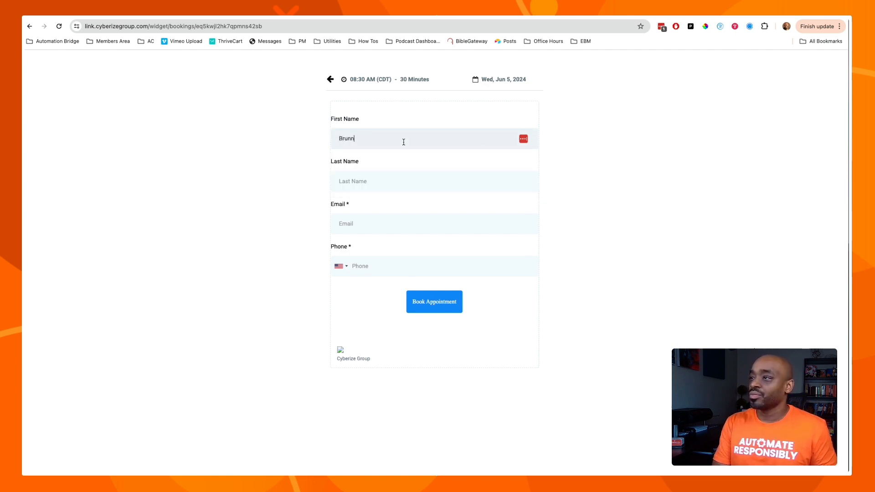
pyautogui.click(424, 134)
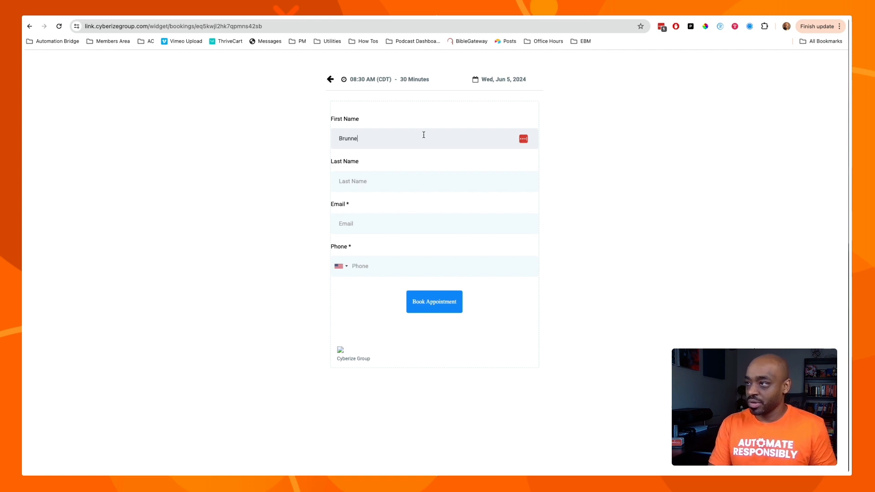
pyautogui.press('Tab')
pyautogui.press('Tab')
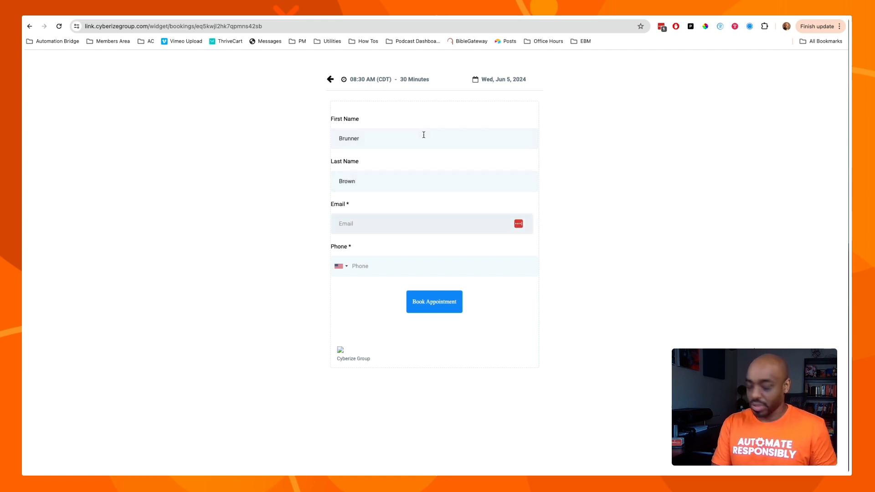
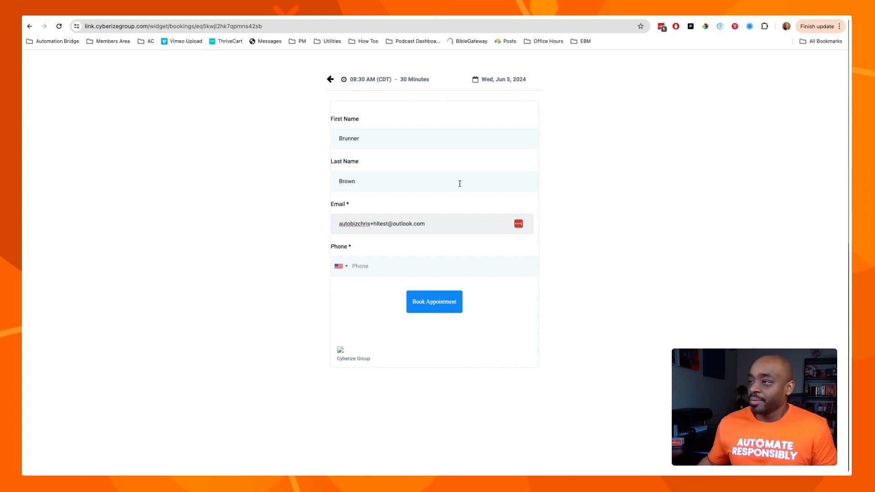
pyautogui.click(374, 272)
pyautogui.write('33')
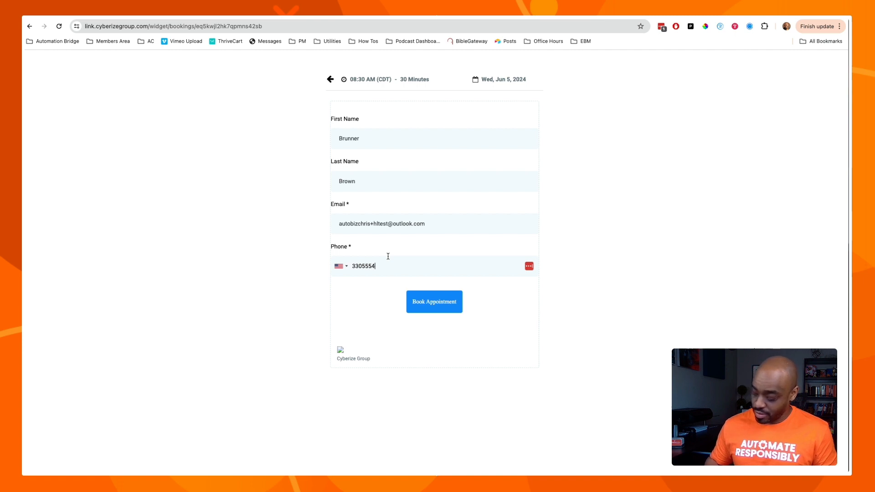
pyautogui.write('0) 555-4652')
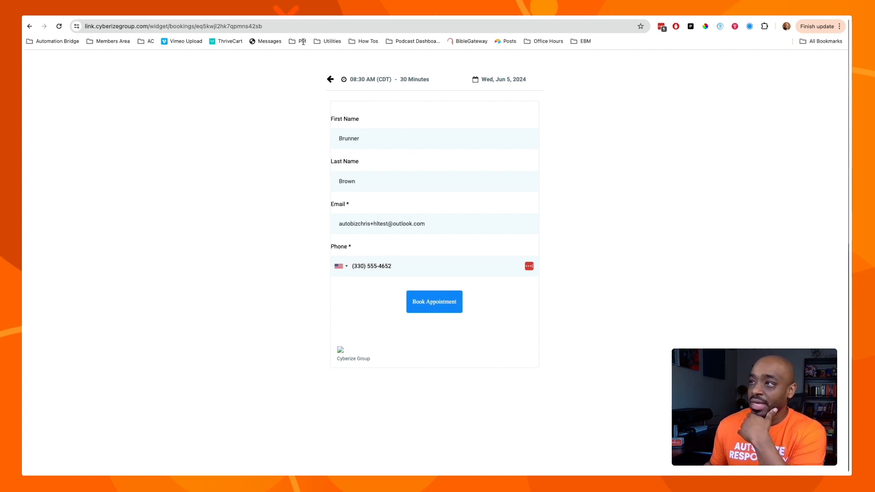
# Submit the Jun 5, 08:30 AM test booking with Book Appointment.
pyautogui.click(295, 11)
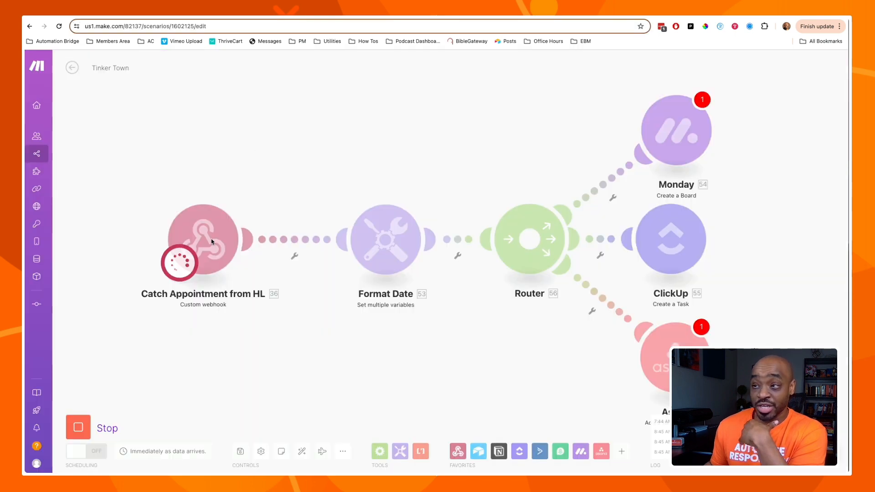
pyautogui.click(449, 11)
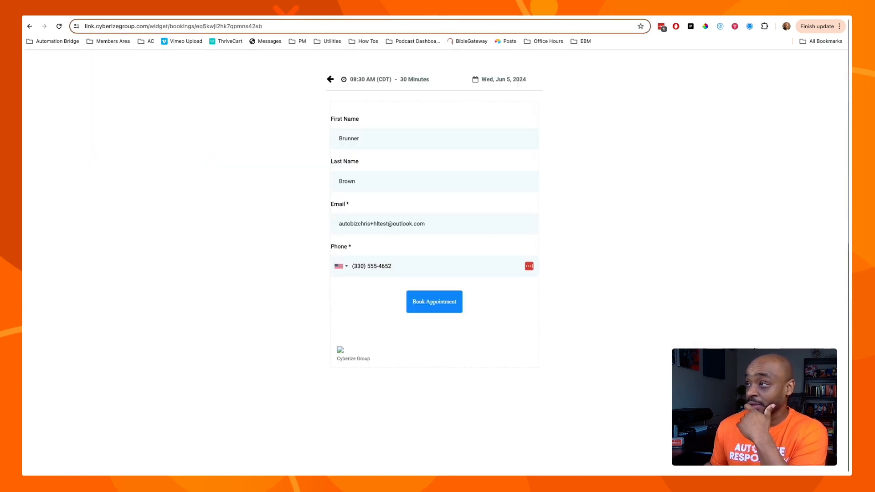
pyautogui.click(424, 305)
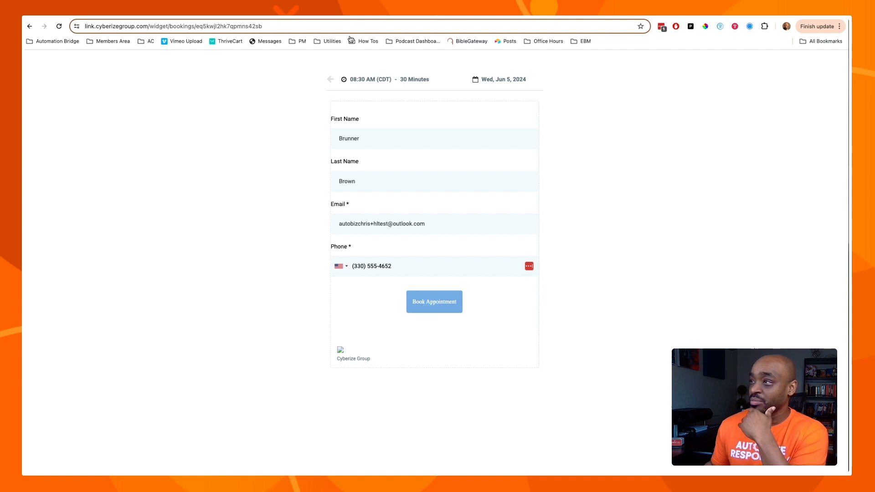
# Open the webhook's caught bundle and expand the calendar details showing startTime 2024-06-05T09:30:00.
pyautogui.click(296, 11)
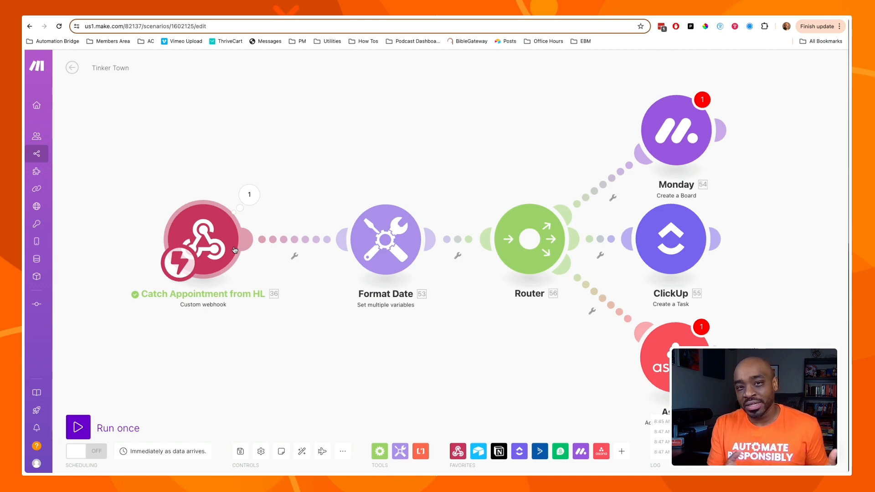
pyautogui.click(248, 193)
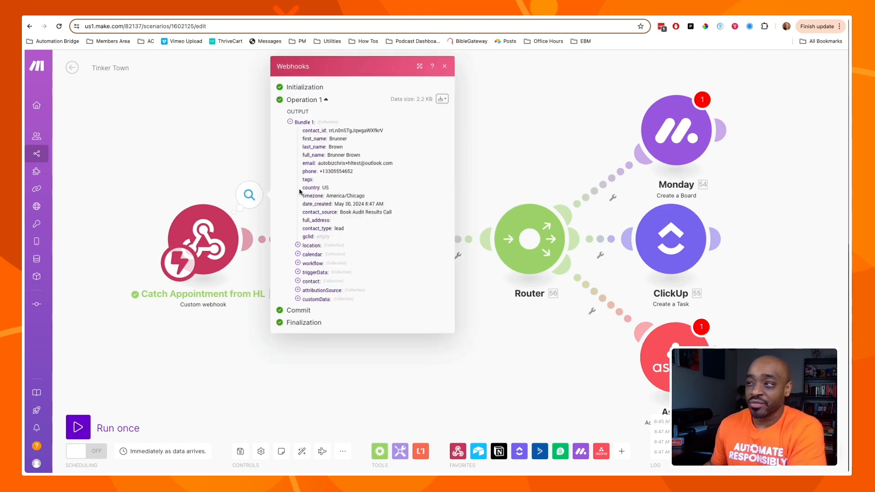
pyautogui.click(298, 256)
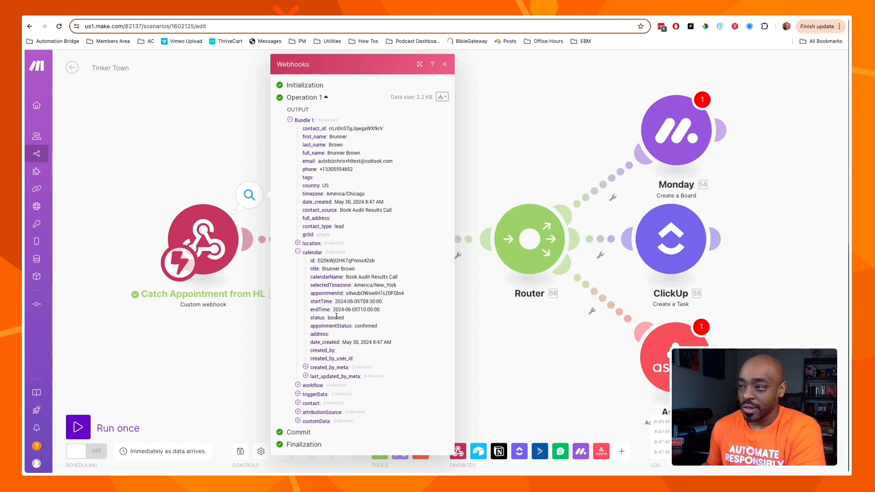
# Inspect the location, workflow, triggerData, contact, customData and meta collections, then close the output view.
pyautogui.click(297, 244)
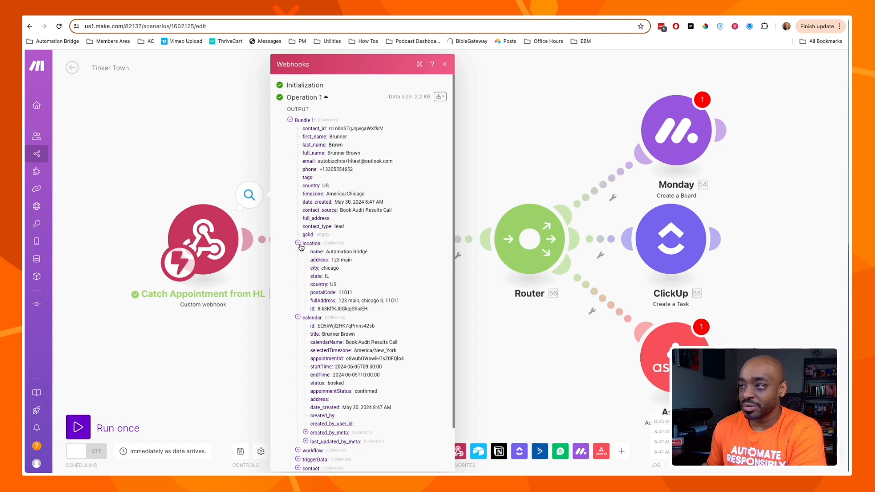
pyautogui.click(297, 244)
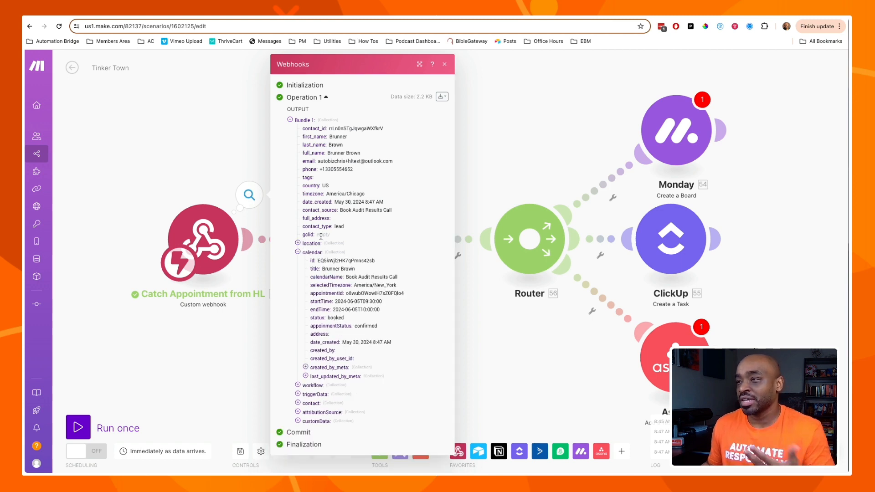
pyautogui.click(297, 386)
pyautogui.click(298, 385)
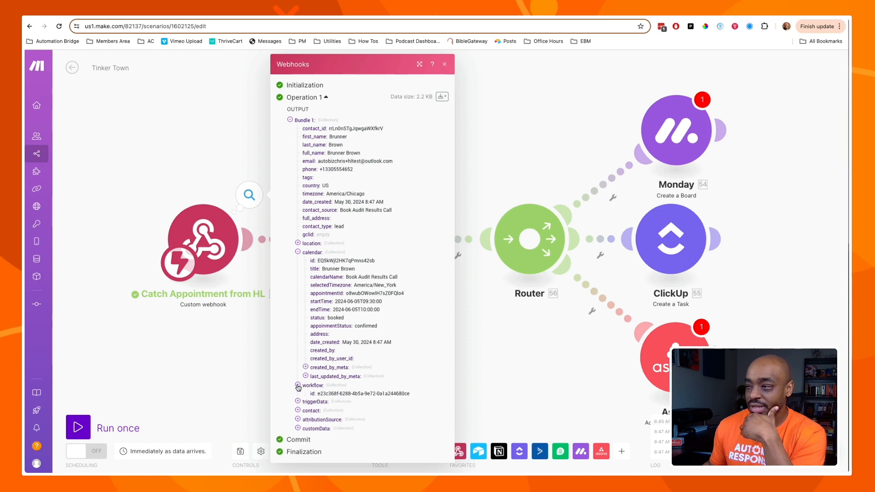
pyautogui.click(298, 394)
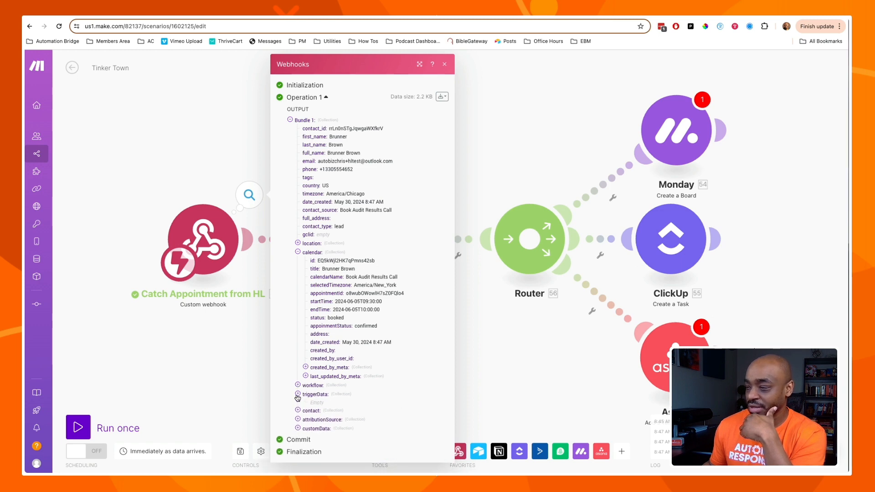
pyautogui.click(298, 394)
pyautogui.click(298, 403)
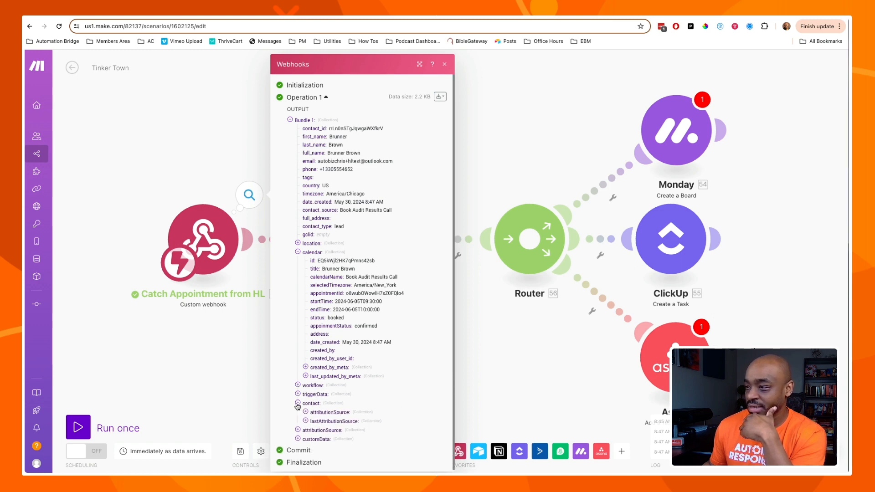
pyautogui.click(297, 404)
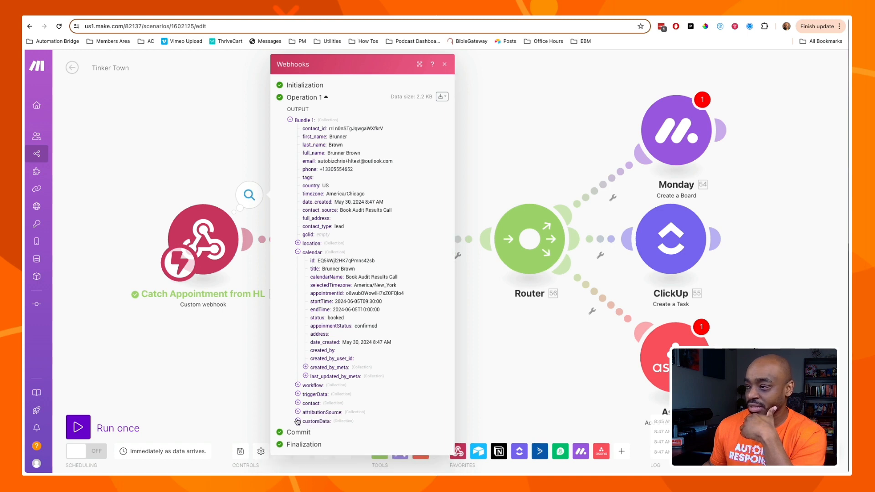
pyautogui.click(298, 422)
pyautogui.click(298, 421)
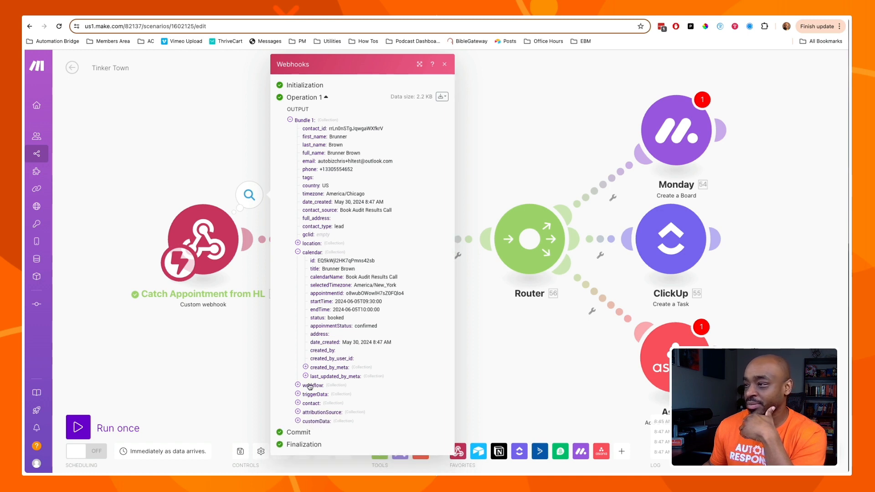
pyautogui.click(305, 368)
pyautogui.click(305, 368)
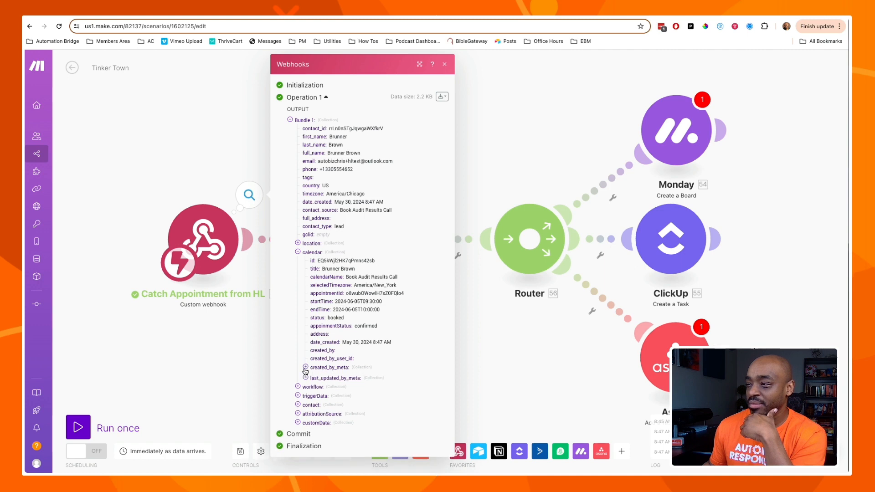
pyautogui.click(306, 377)
pyautogui.click(307, 378)
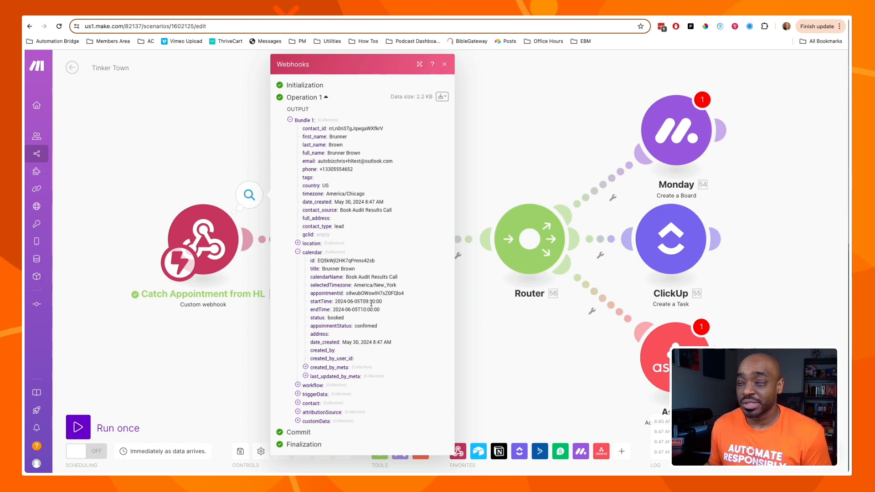
pyautogui.scroll(10, 358, 309)
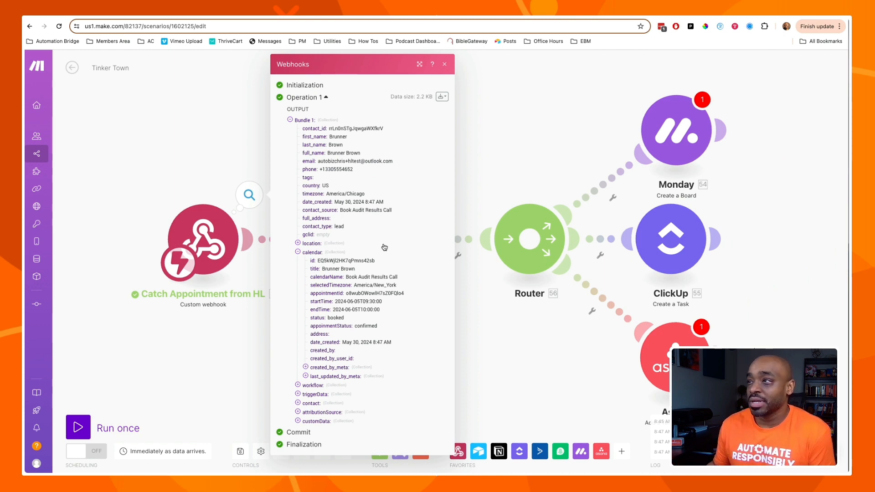
pyautogui.click(469, 326)
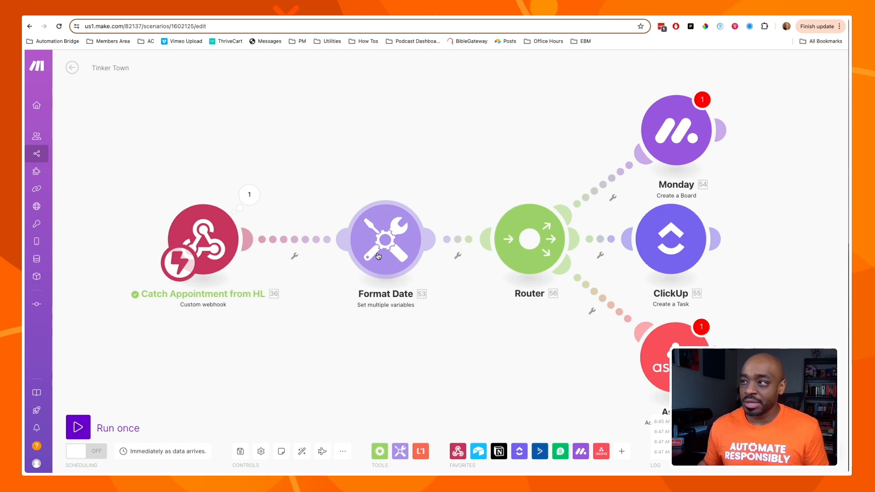
# Clear the Format Date module's existing Start Time formula and insert the formatDate function.
pyautogui.click(391, 237)
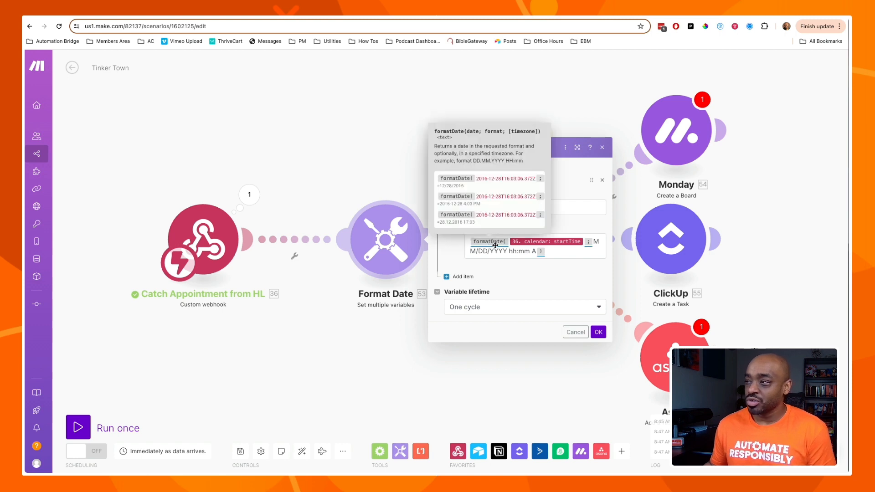
pyautogui.moveTo(551, 252); pyautogui.dragTo(459, 237)
pyautogui.press('BackSpace')
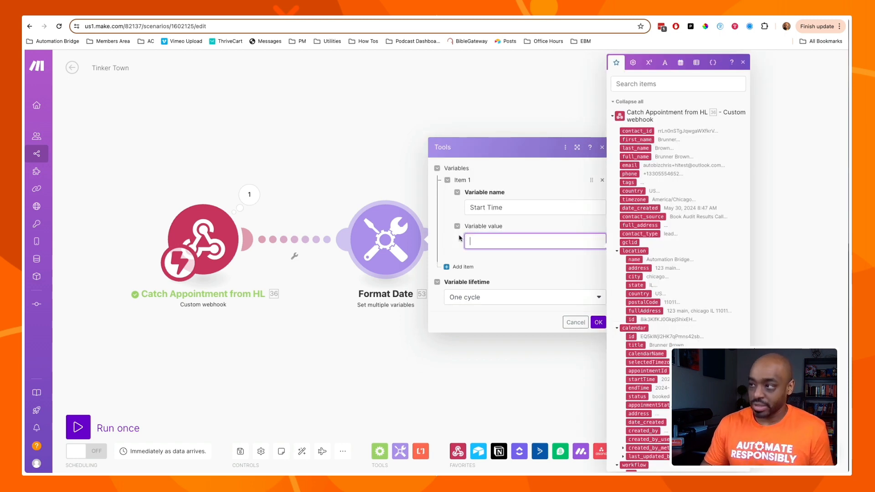
pyautogui.click(678, 62)
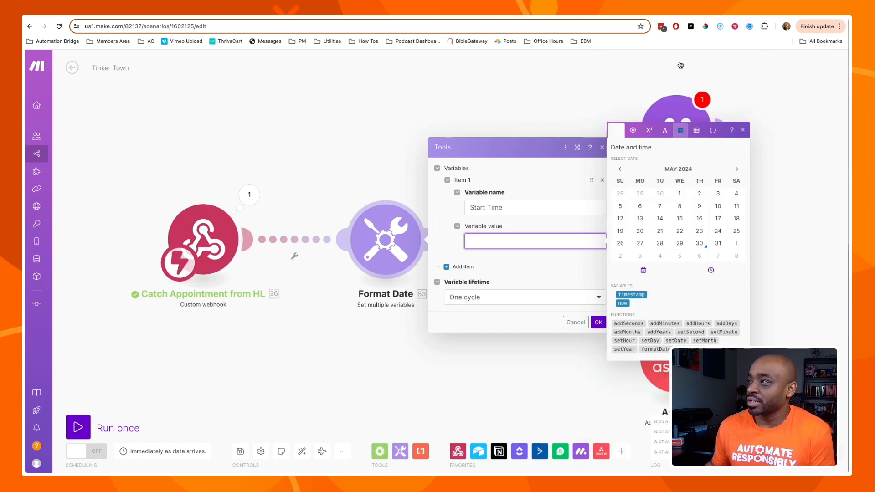
pyautogui.click(656, 350)
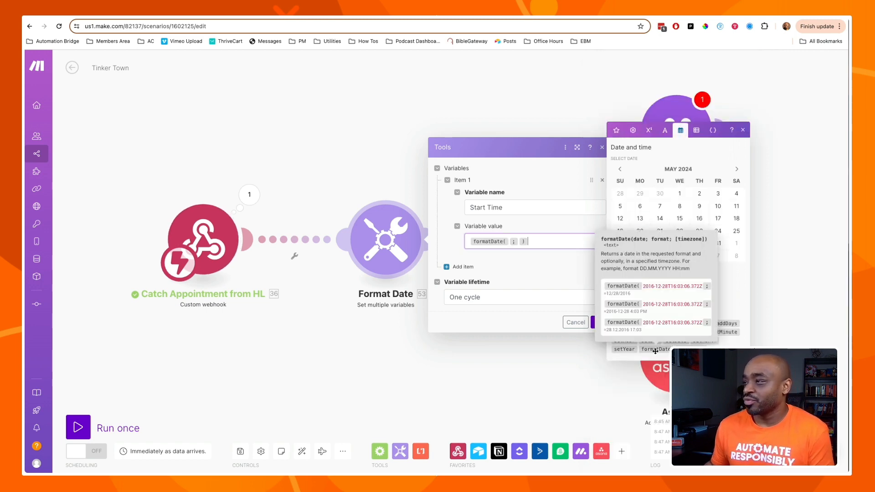
# Map calendar startTime into formatDate with the format MM/DD/YYYY hh:mm A.
pyautogui.click(509, 242)
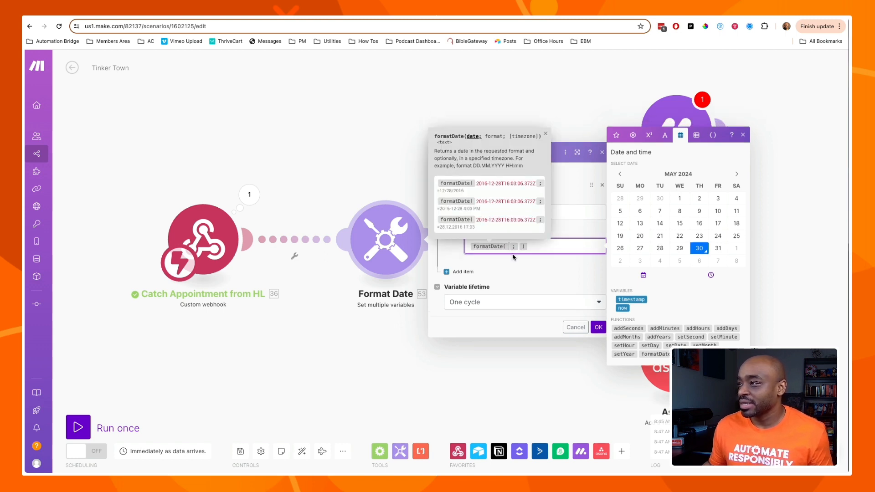
pyautogui.click(617, 136)
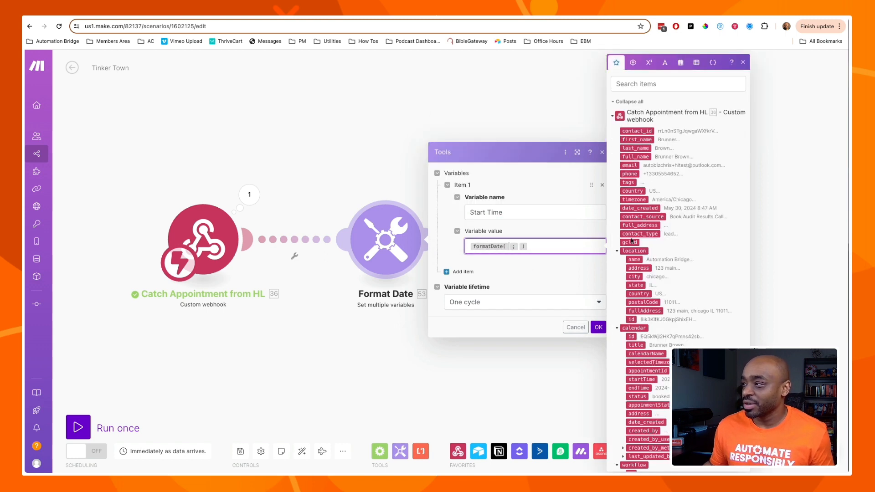
pyautogui.scroll(-1, 640, 191)
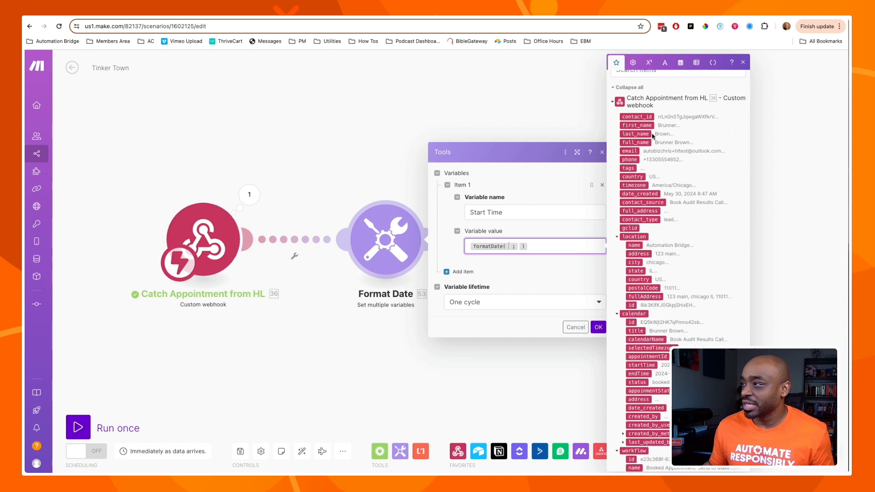
pyautogui.scroll(-3, 652, 162)
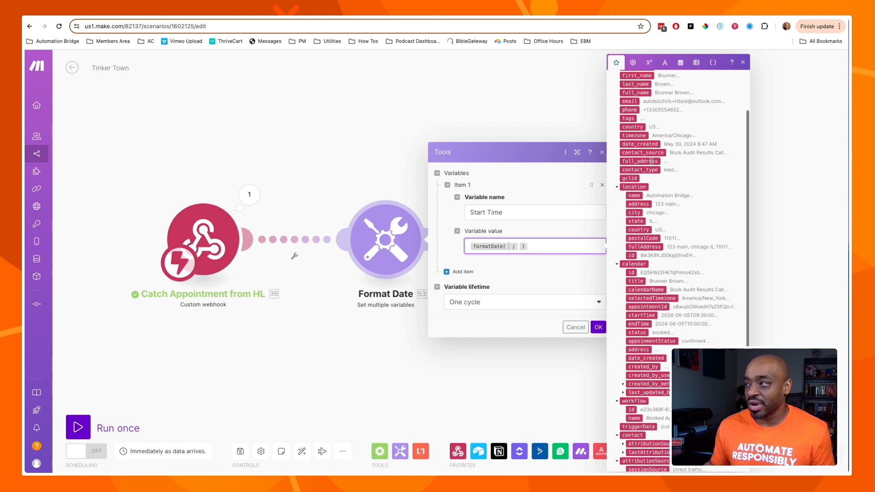
pyautogui.scroll(-4, 653, 161)
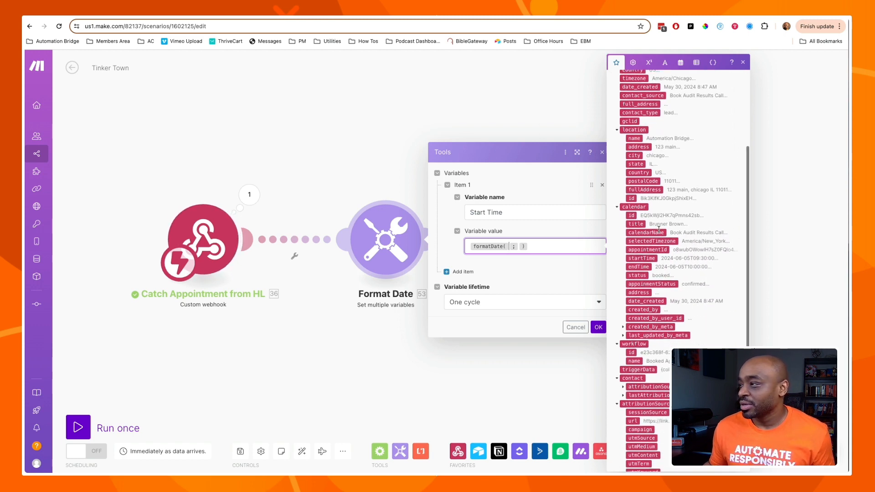
pyautogui.scroll(-1, 659, 230)
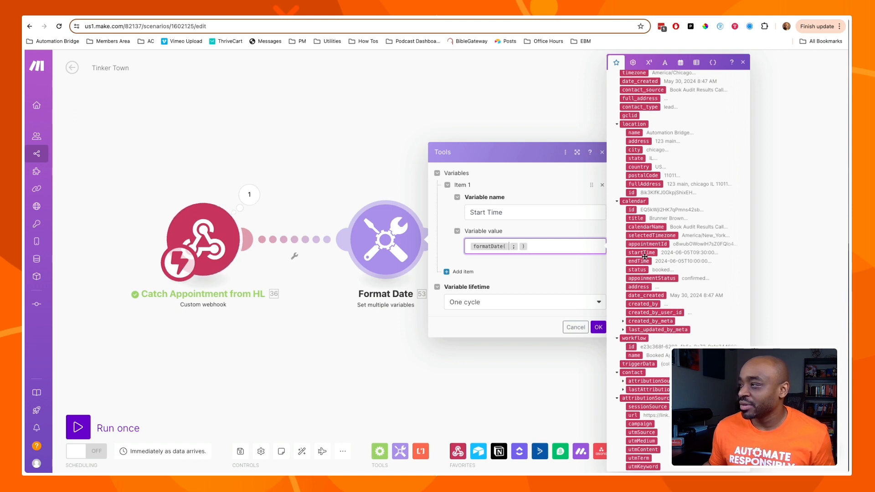
pyautogui.moveTo(645, 256); pyautogui.dragTo(582, 265)
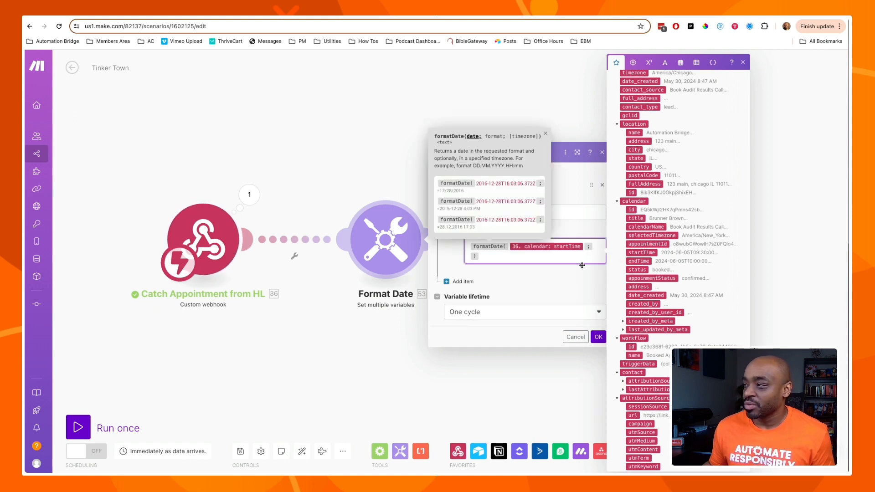
pyautogui.click(592, 249)
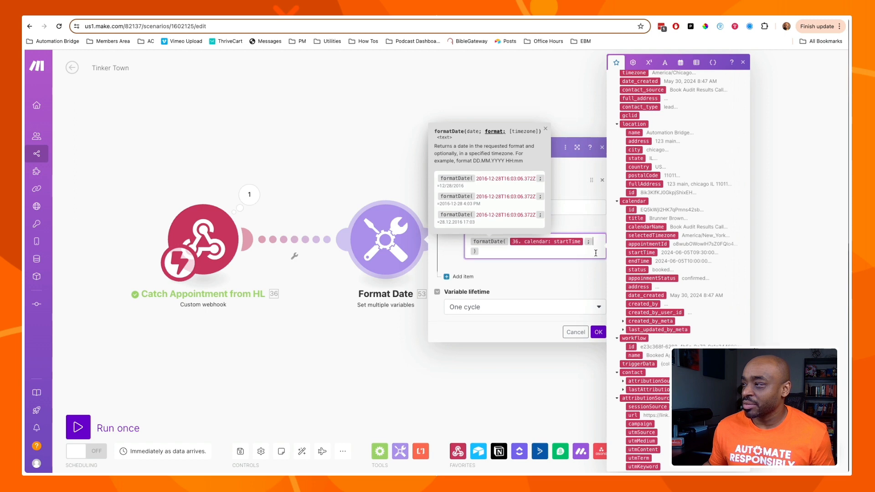
pyautogui.write('H')
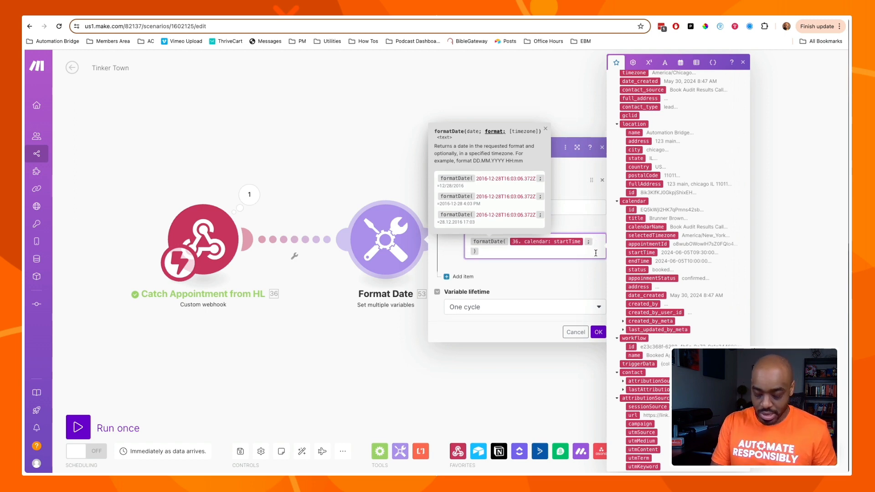
pyautogui.write('MM/')
pyautogui.write('DD/')
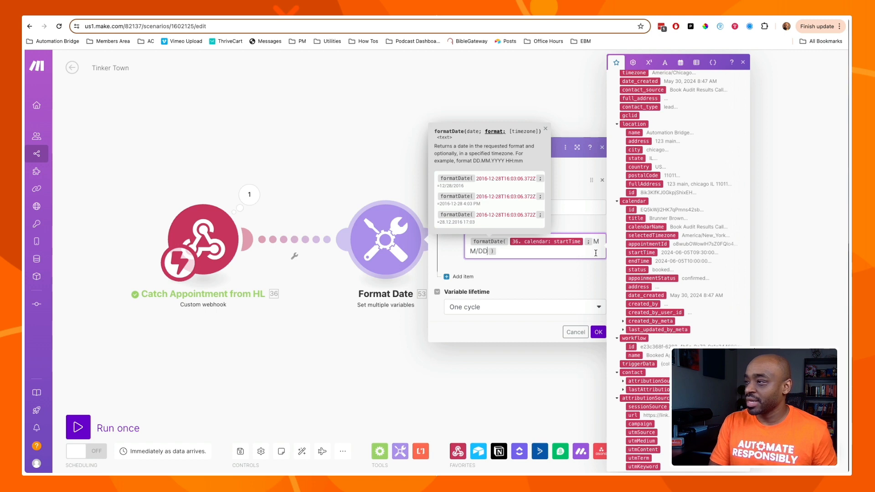
pyautogui.write('YYYY')
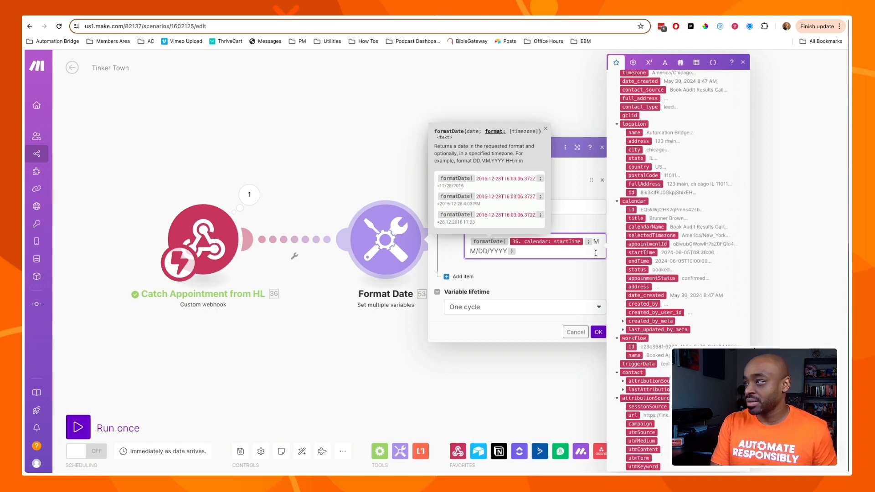
pyautogui.write(' hh:')
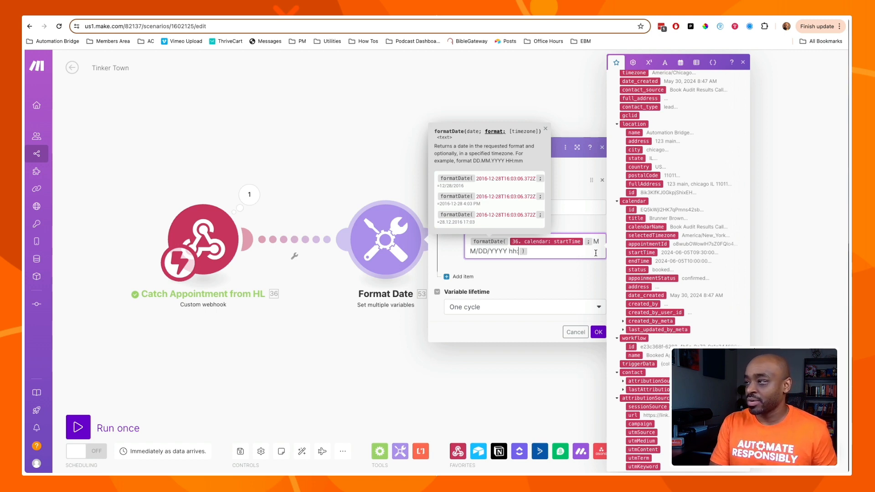
pyautogui.write('mm A')
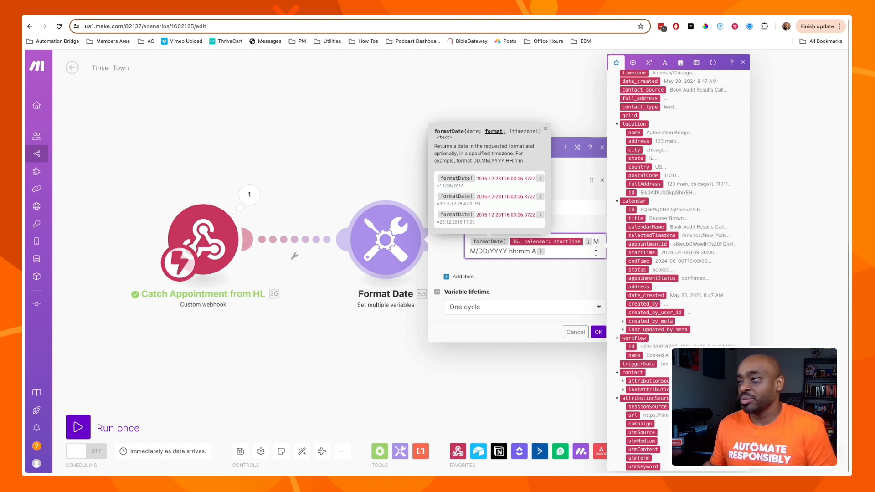
pyautogui.click(550, 285)
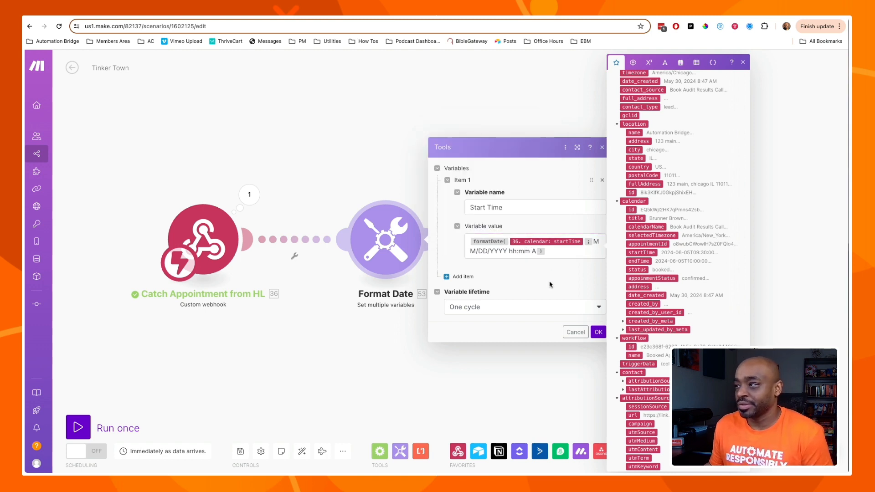
# Close the Format Date settings and start a run of only that module.
pyautogui.click(598, 332)
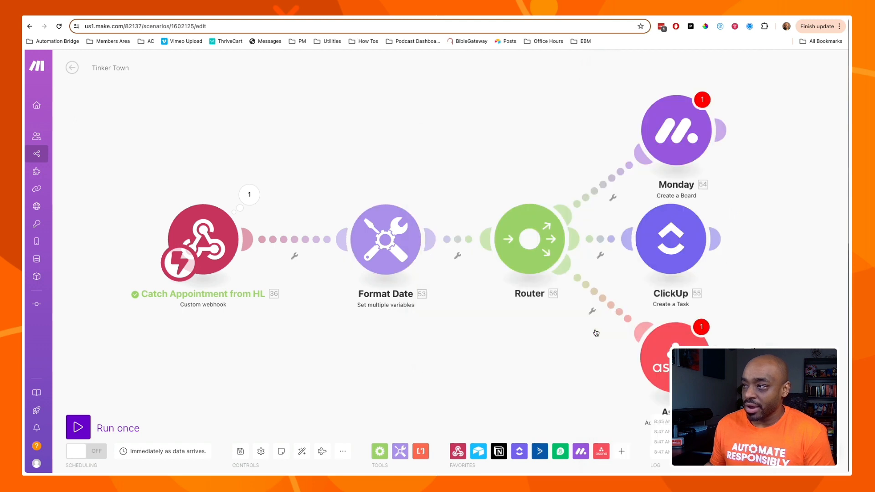
pyautogui.moveTo(393, 261); pyautogui.dragTo(385, 262)
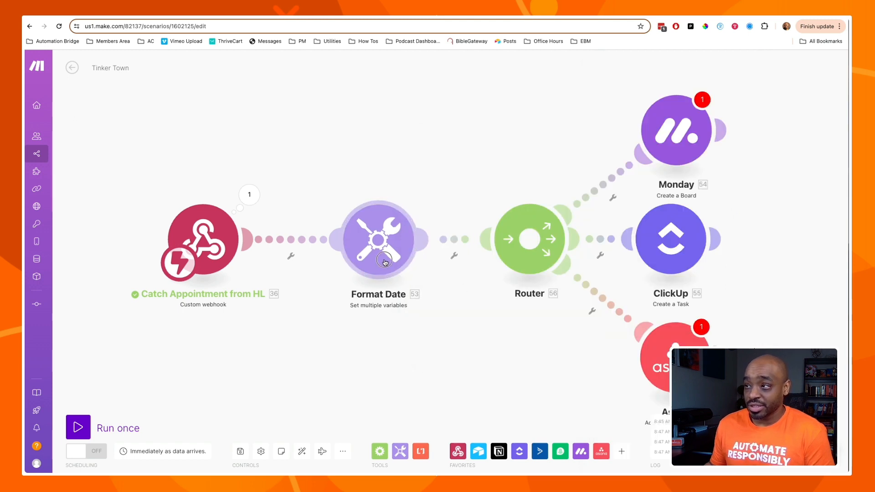
pyautogui.rightClick(365, 245)
pyautogui.click(394, 263)
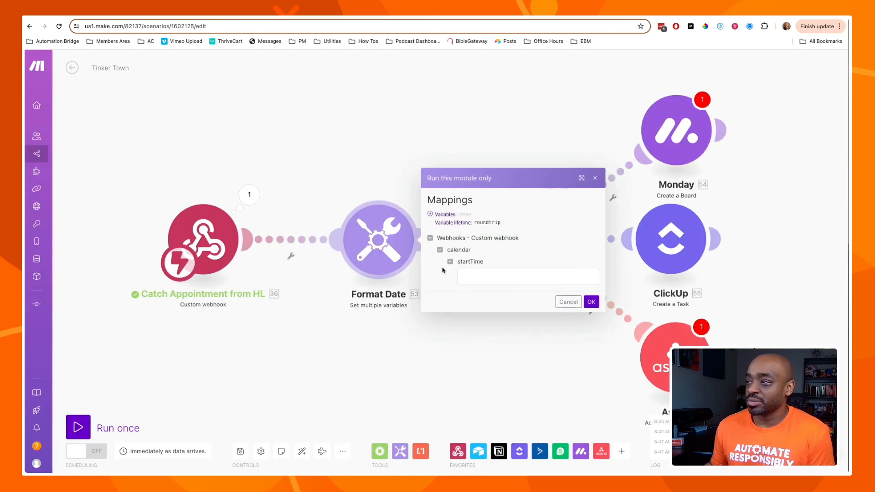
# Paste the webhook's sample startTime 2024-06-05T09:30:00 into the test field and run it.
pyautogui.click(249, 195)
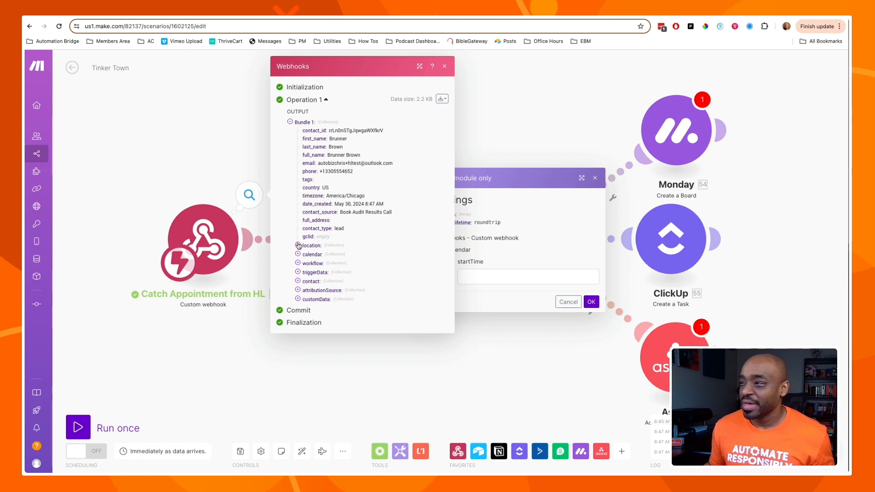
pyautogui.click(298, 254)
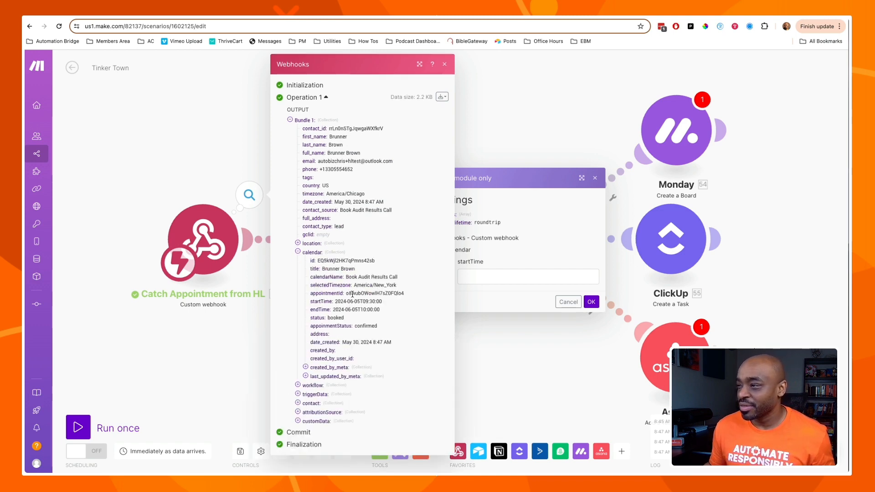
pyautogui.moveTo(335, 302); pyautogui.dragTo(382, 303)
pyautogui.hotkey('ctrl', 'c')
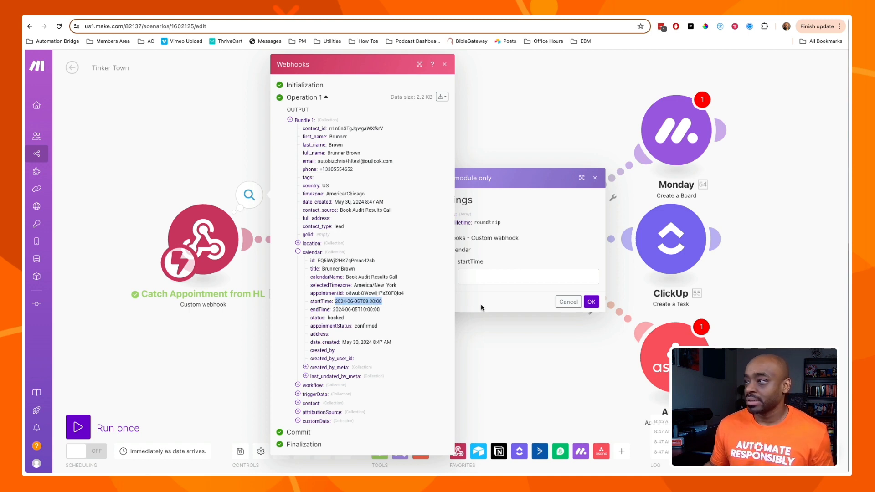
pyautogui.click(493, 276)
pyautogui.hotkey('ctrl', 'v')
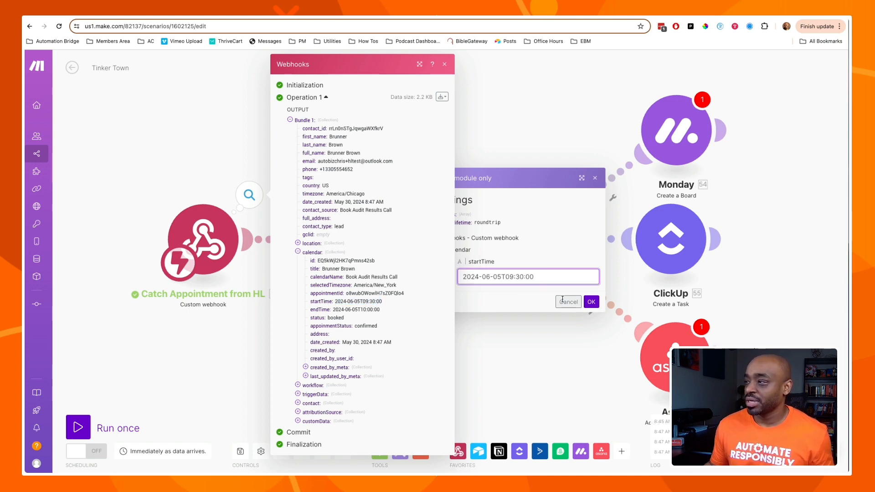
pyautogui.click(445, 65)
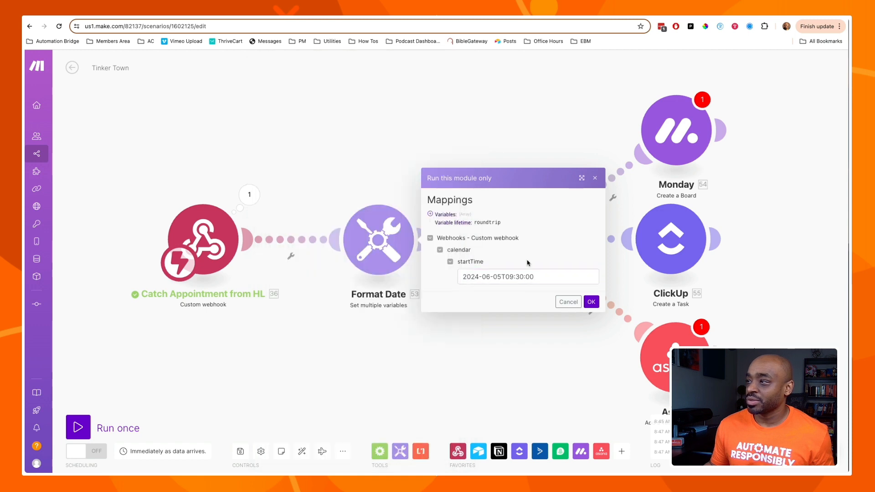
pyautogui.click(591, 303)
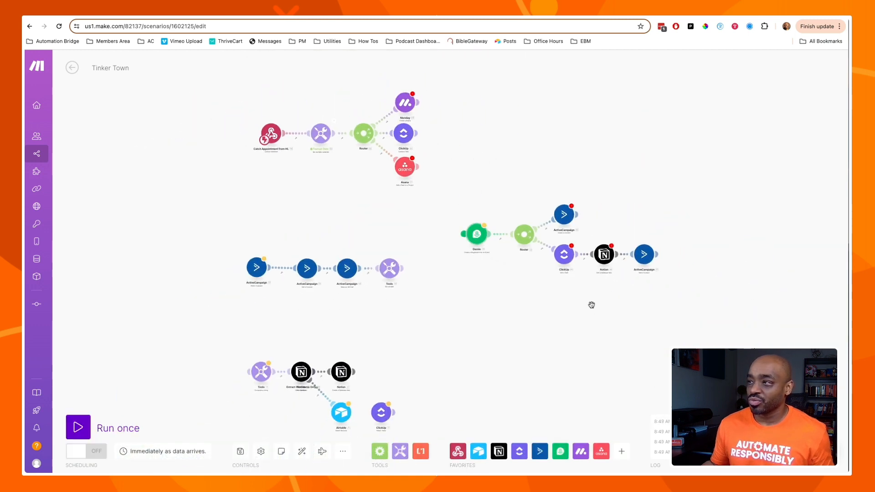
# Verify Format Date returned Start Time 06/05/2024 09:30 AM, then reopen its variable settings.
pyautogui.scroll(6, 412, 216)
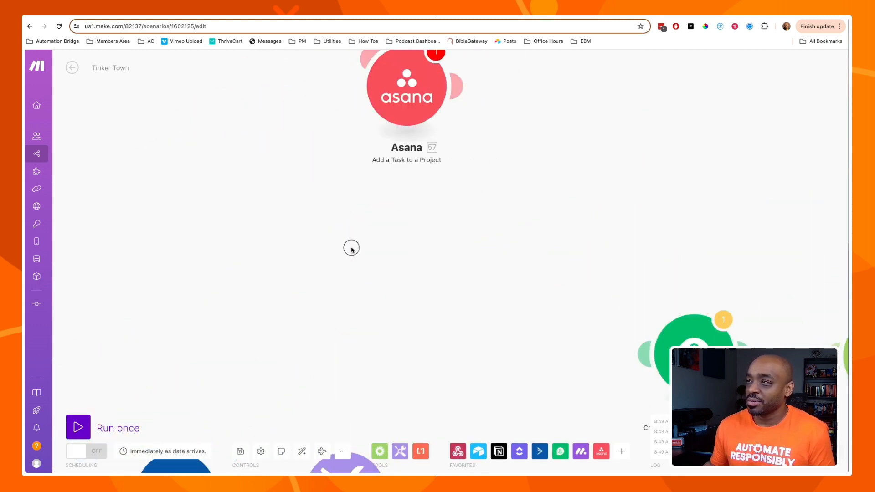
pyautogui.moveTo(313, 220); pyautogui.dragTo(509, 333)
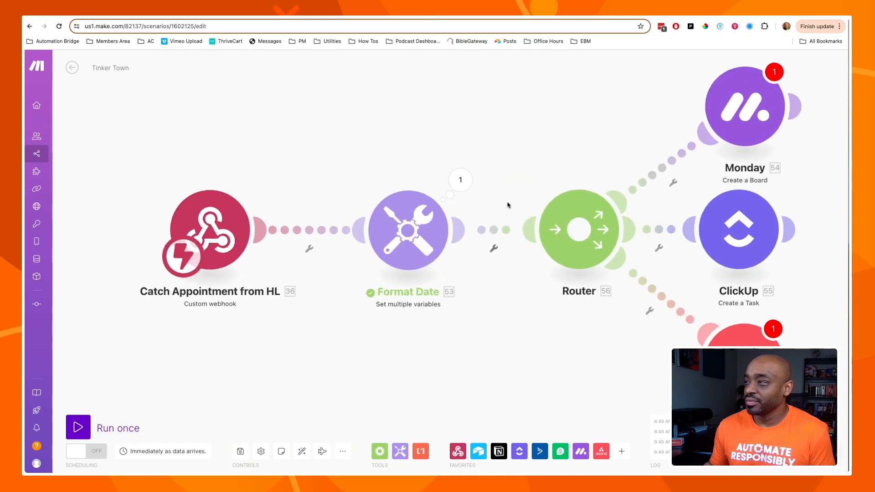
pyautogui.click(470, 182)
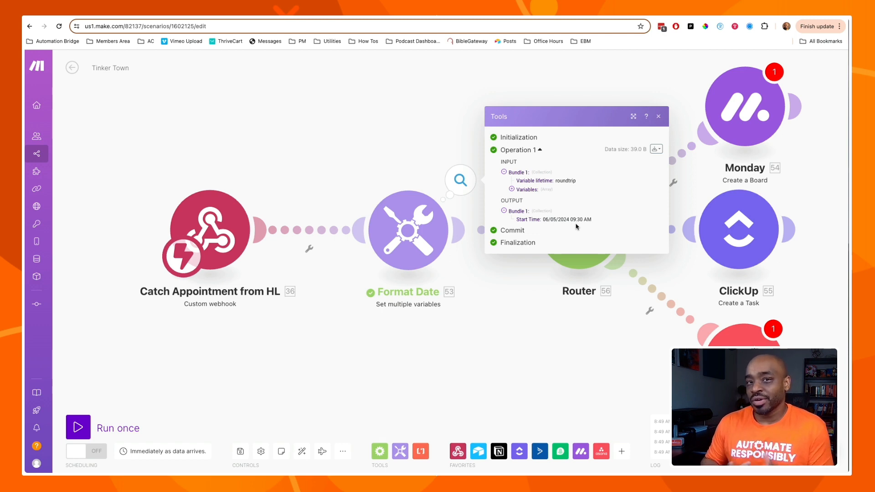
pyautogui.click(659, 117)
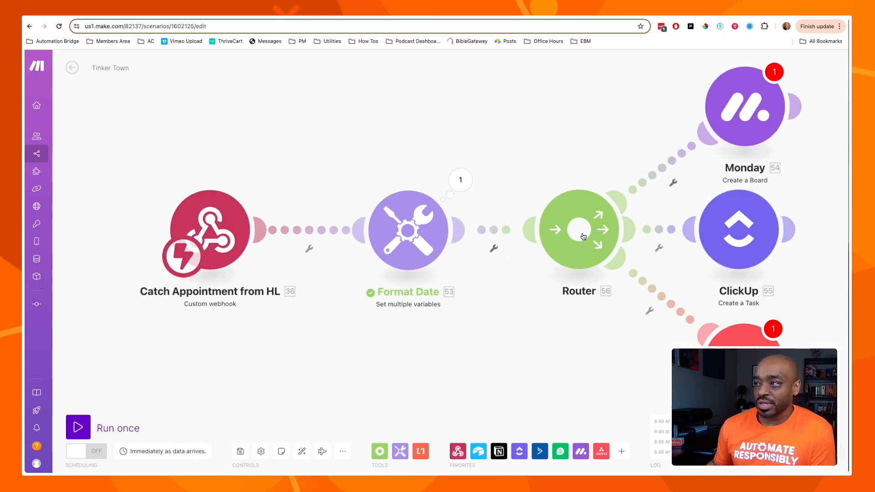
pyautogui.click(420, 225)
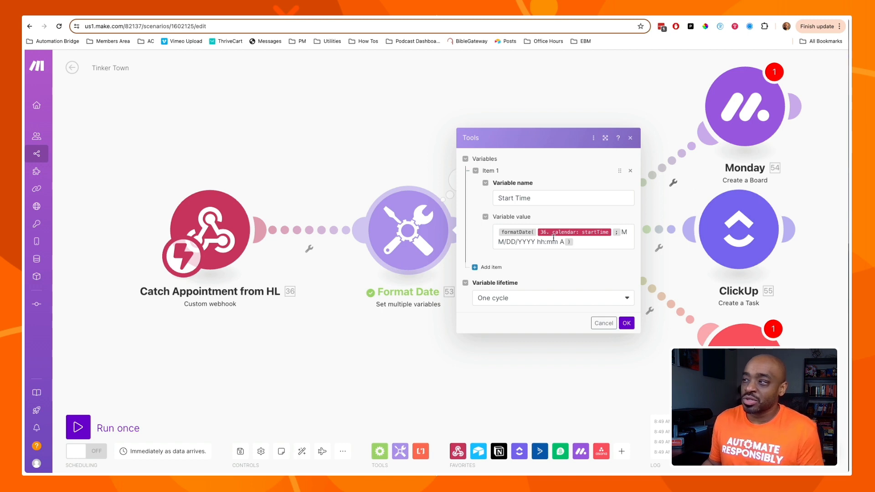
# Select the whole formatDate formula in the Start Time variable, then close the Format Date settings.
pyautogui.click(578, 246)
pyautogui.moveTo(578, 244); pyautogui.dragTo(483, 233)
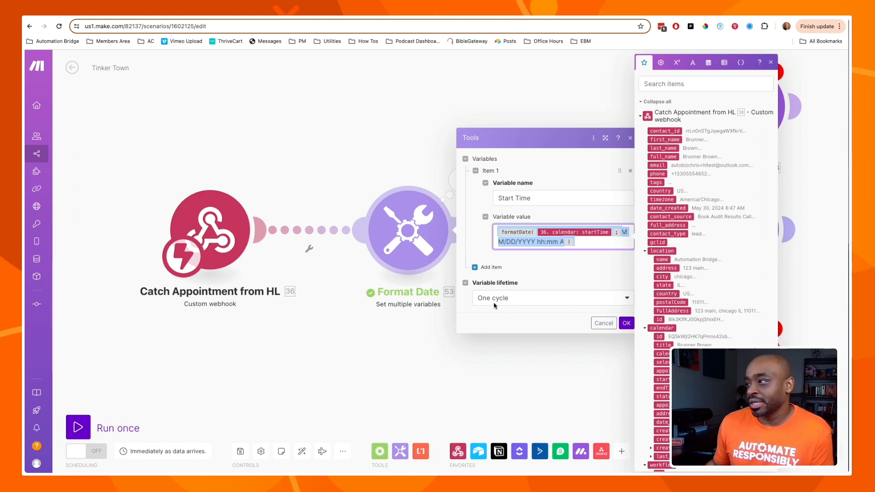
pyautogui.click(597, 322)
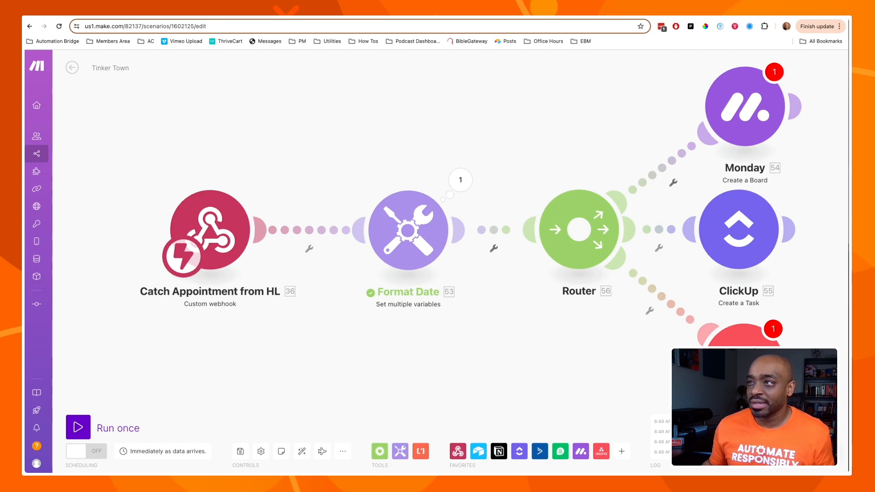
pyautogui.click(255, 17)
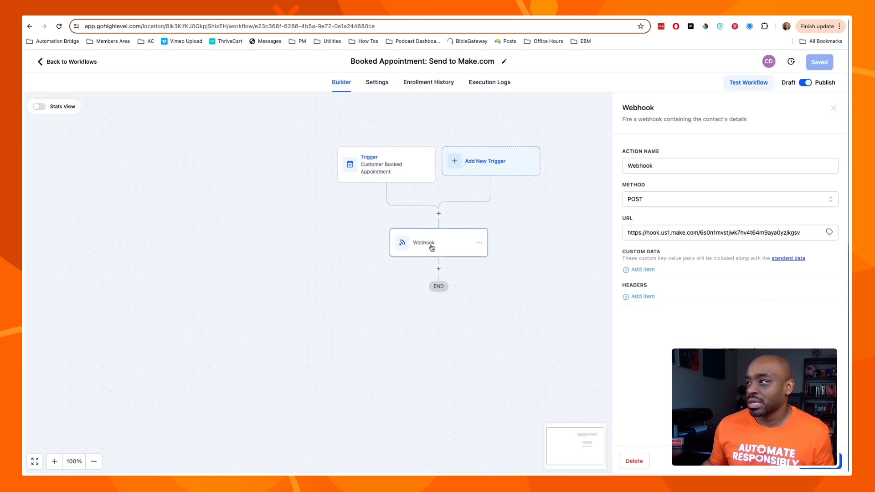
# Go to the Zapier editor showing the drafted Untitled Zap outline.
pyautogui.click(371, 17)
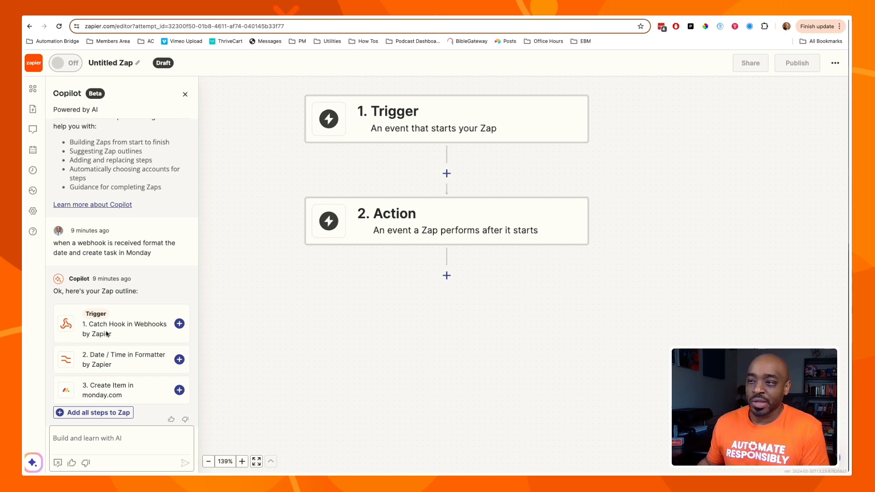
# Add Copilot's three suggested steps and copy the Catch Hook trigger's webhook URL.
pyautogui.click(87, 413)
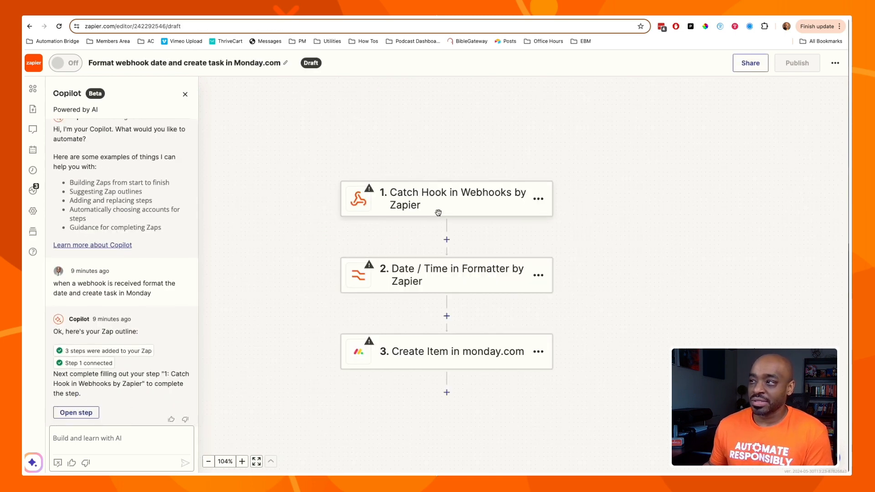
pyautogui.click(448, 201)
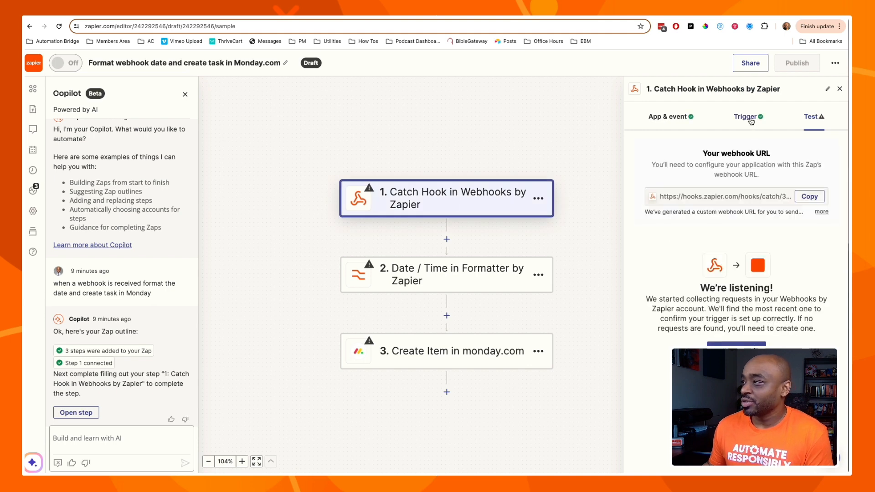
pyautogui.click(809, 197)
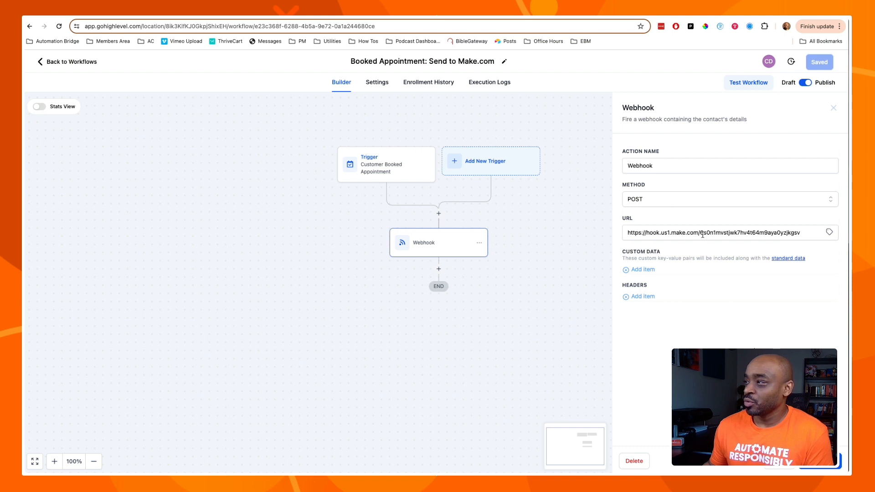
pyautogui.tripleClick(703, 234)
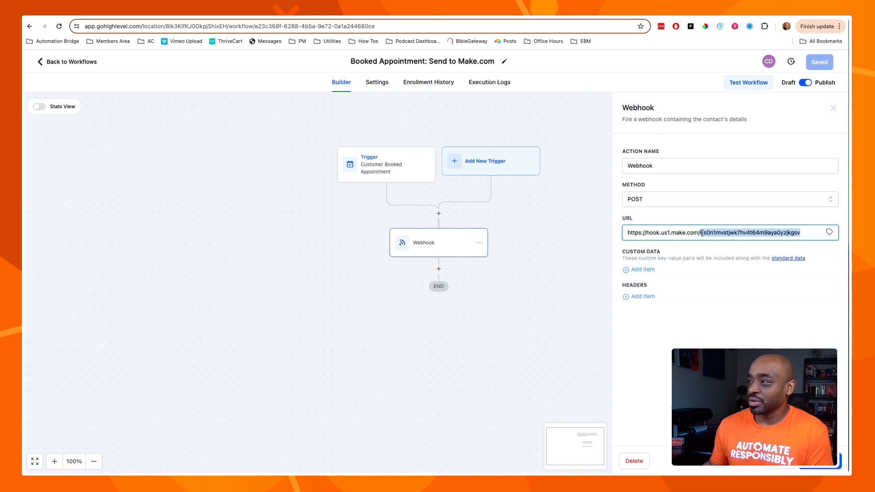
# Replace the Make webhook URL with the Zapier hook URL, save the workflow, and return to the booking calendar.
pyautogui.hotkey('ctrl', 'v')
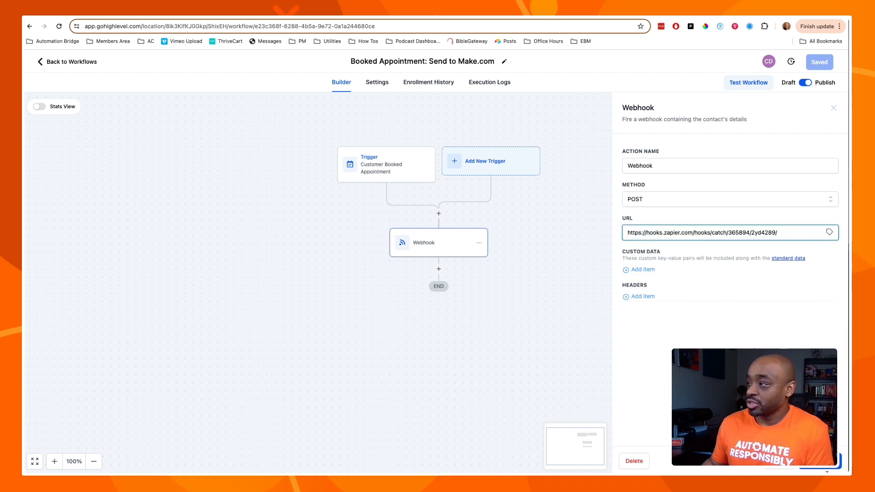
pyautogui.click(820, 461)
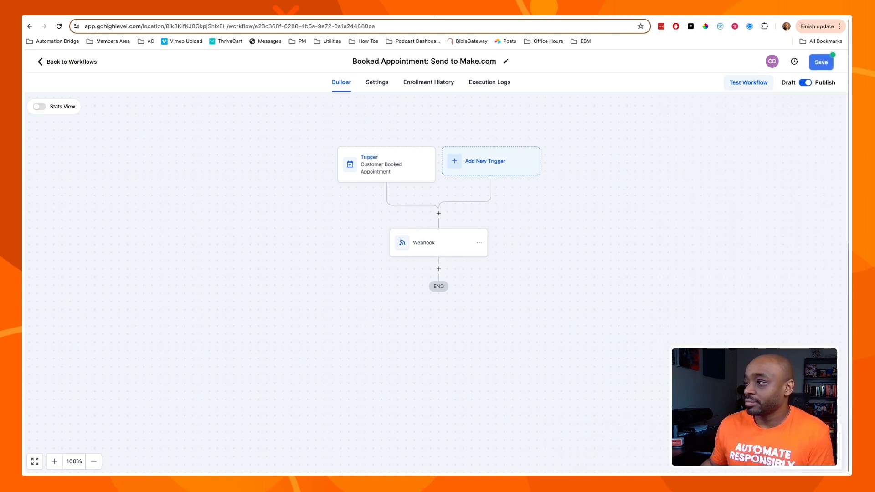
pyautogui.click(819, 66)
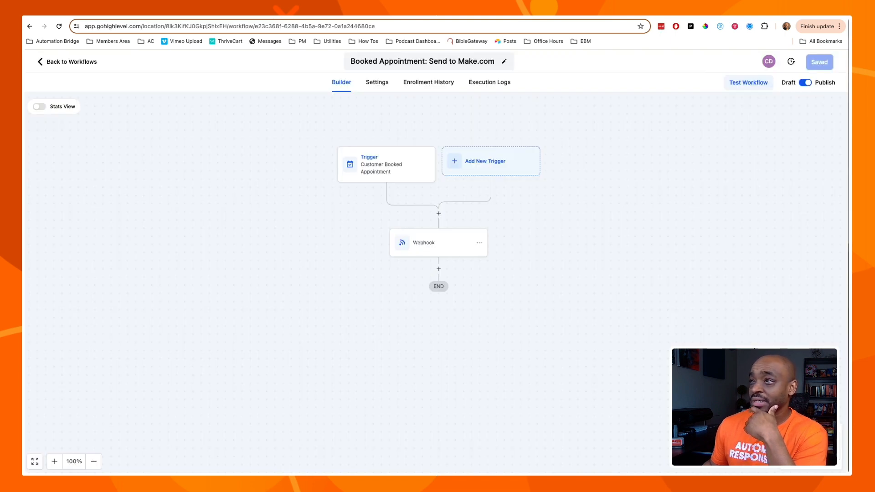
pyautogui.click(465, 17)
pyautogui.click(30, 26)
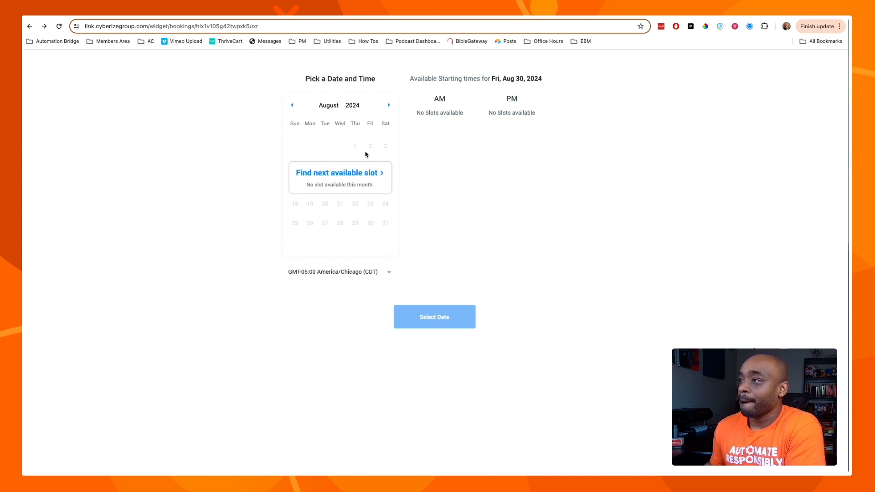
# Load the Book Audit Results Call scheduling link copied from Calendar Settings.
pyautogui.click(378, 172)
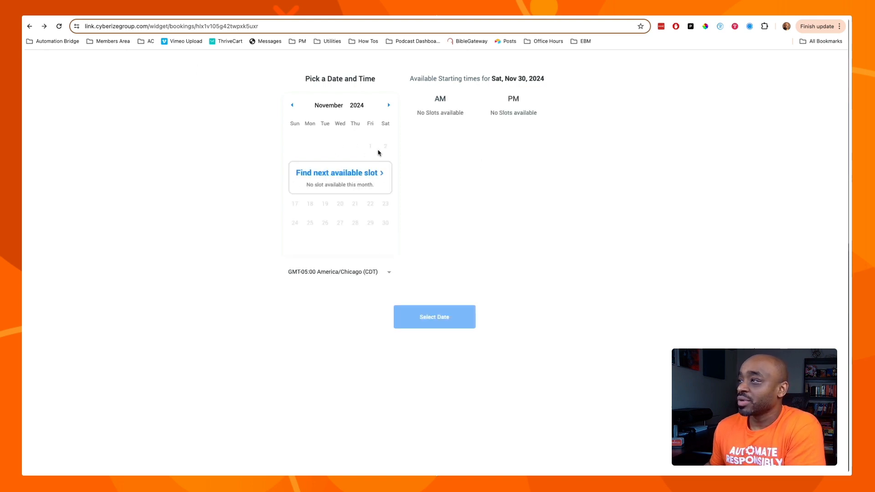
pyautogui.press('super+w')
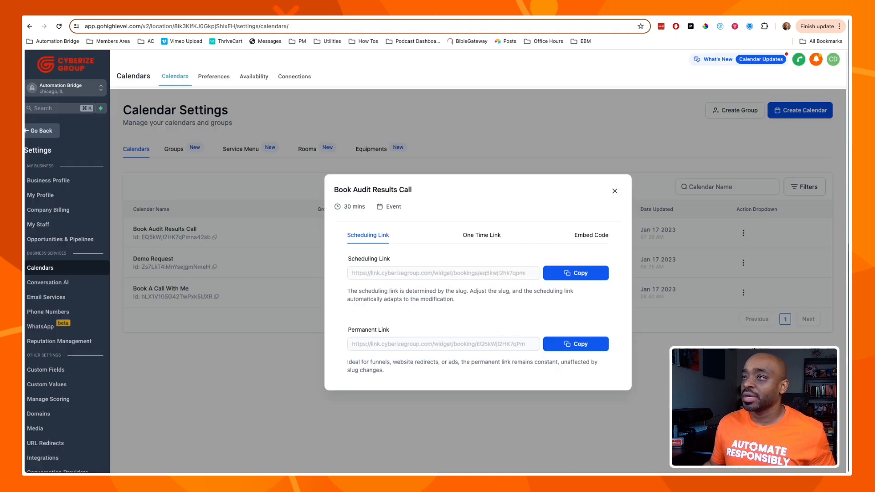
pyautogui.click(581, 273)
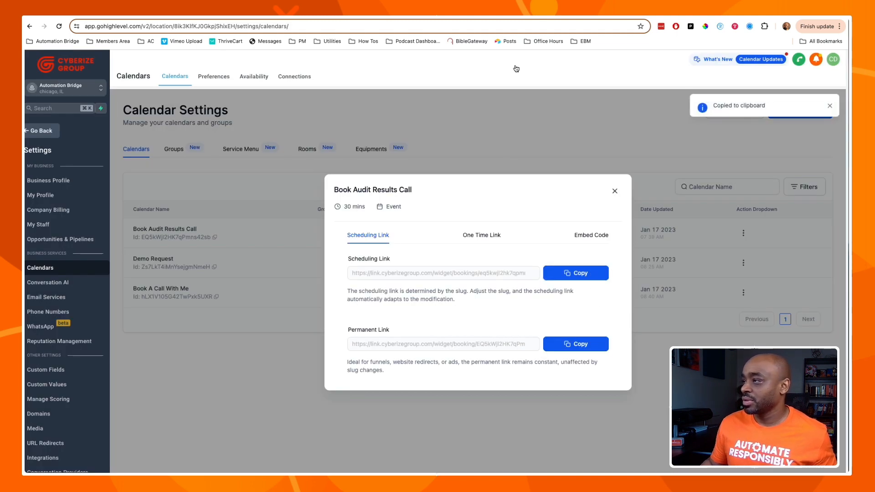
pyautogui.hotkey('ctrl', 'Tab')
pyautogui.click(464, 24)
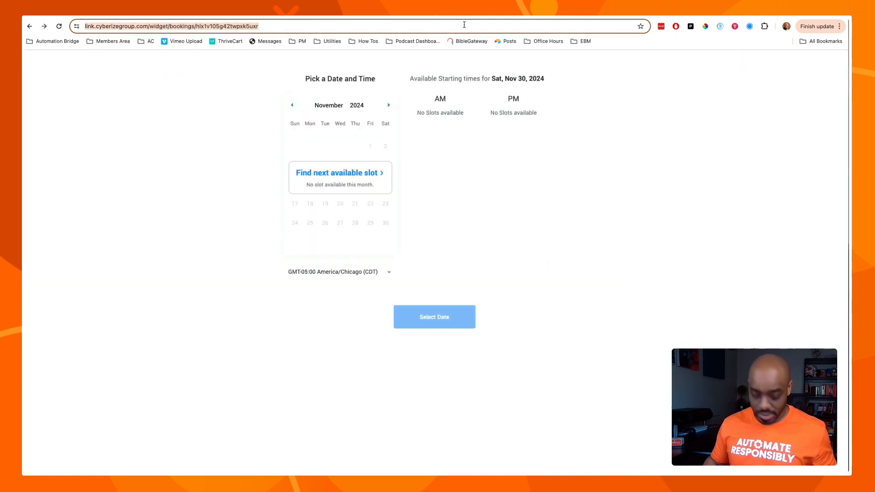
pyautogui.press('super+v')
pyautogui.press('Return')
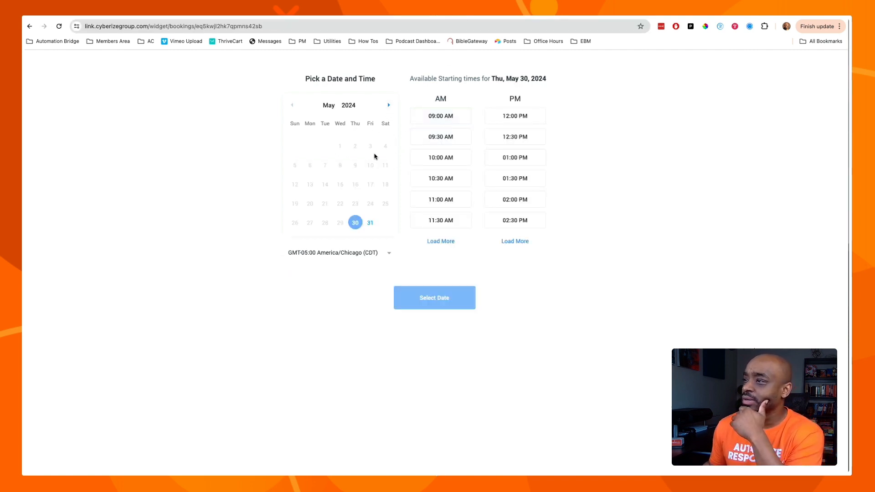
# Book a test appointment for Friday, May 31 at 02:00 PM.
pyautogui.click(371, 227)
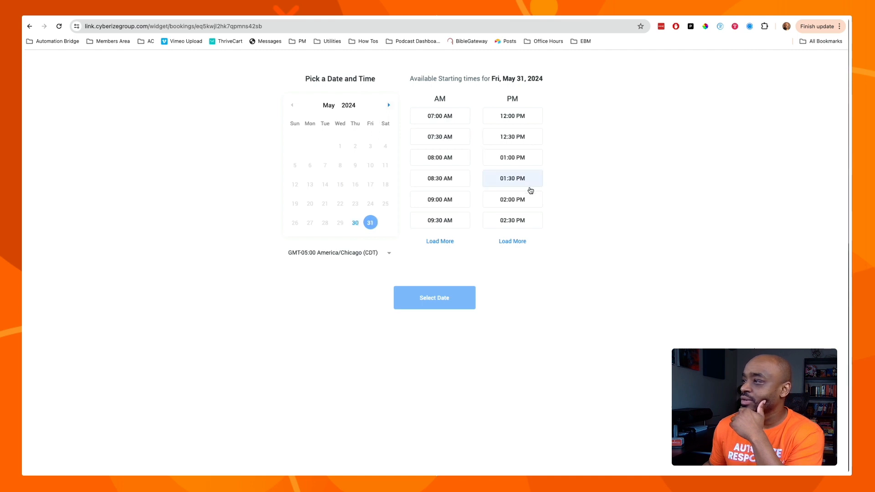
pyautogui.click(512, 201)
pyautogui.click(429, 299)
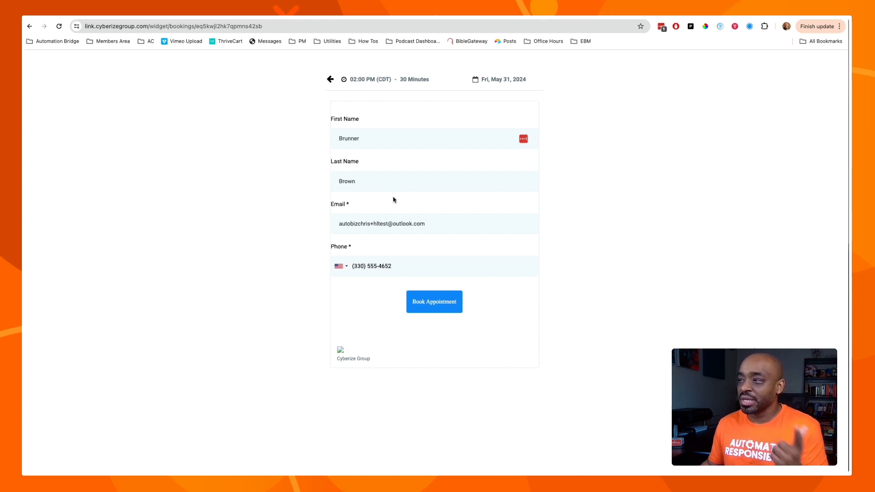
pyautogui.click(435, 303)
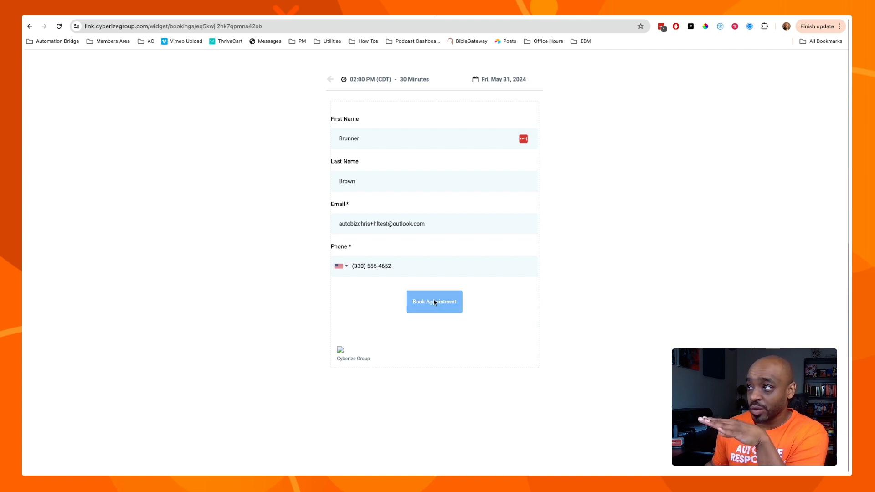
pyautogui.hotkey('ctrl', 'shift', 'Tab')
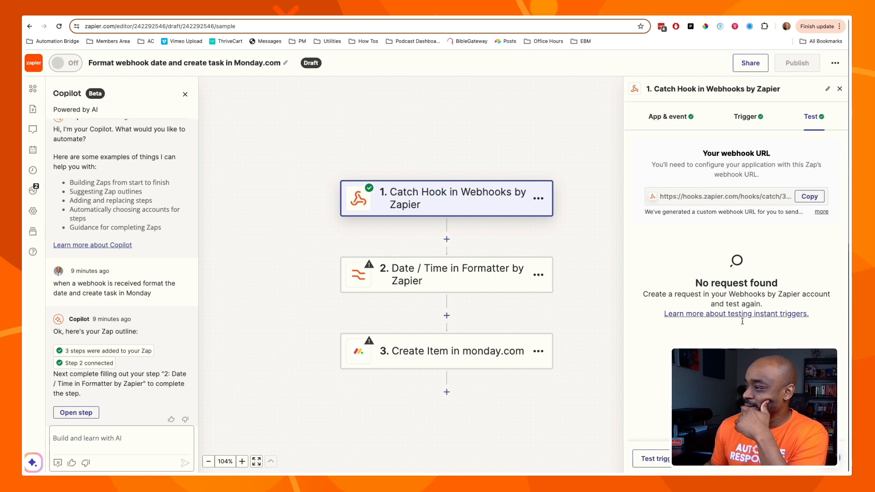
# Test the Catch Hook trigger to pull in request A with the booking's calendar, location and contact fields.
pyautogui.click(679, 458)
pyautogui.click(754, 348)
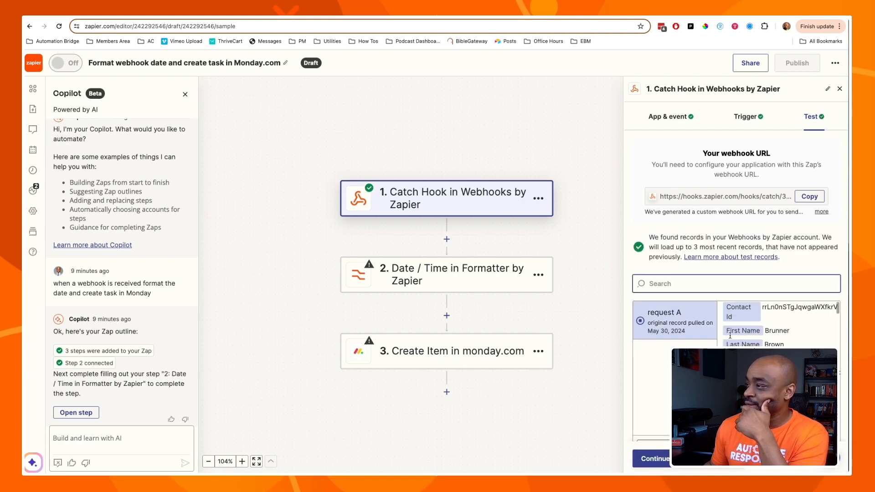
pyautogui.scroll(-5, 758, 344)
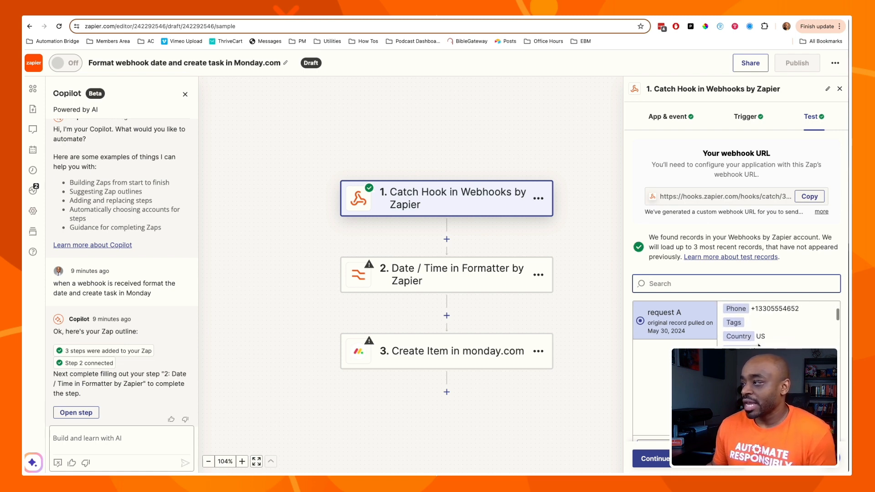
pyautogui.scroll(-6, 758, 345)
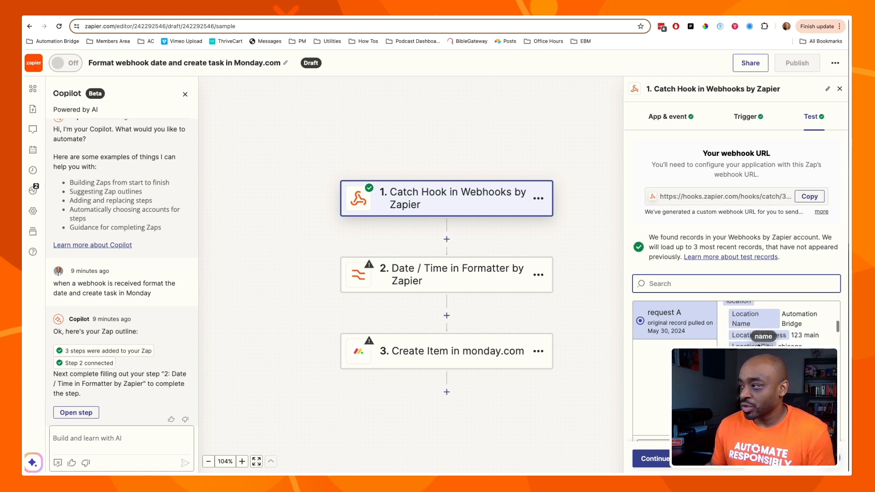
pyautogui.scroll(-6, 758, 345)
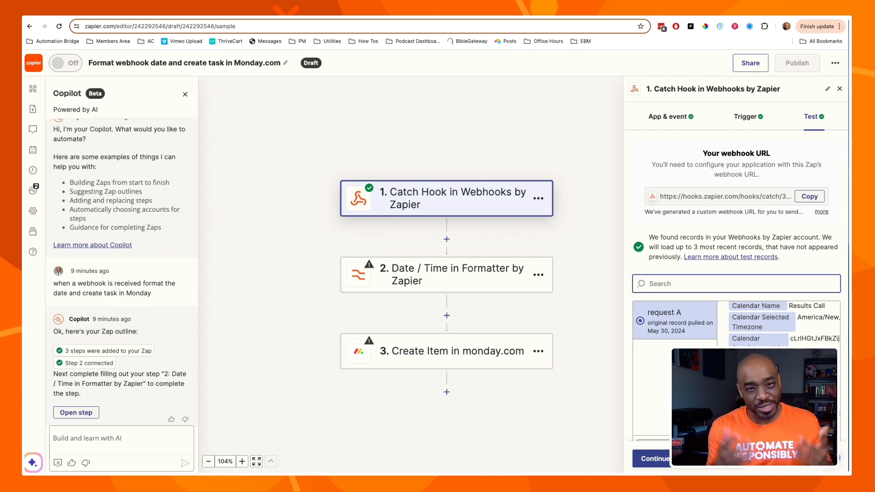
pyautogui.click(472, 284)
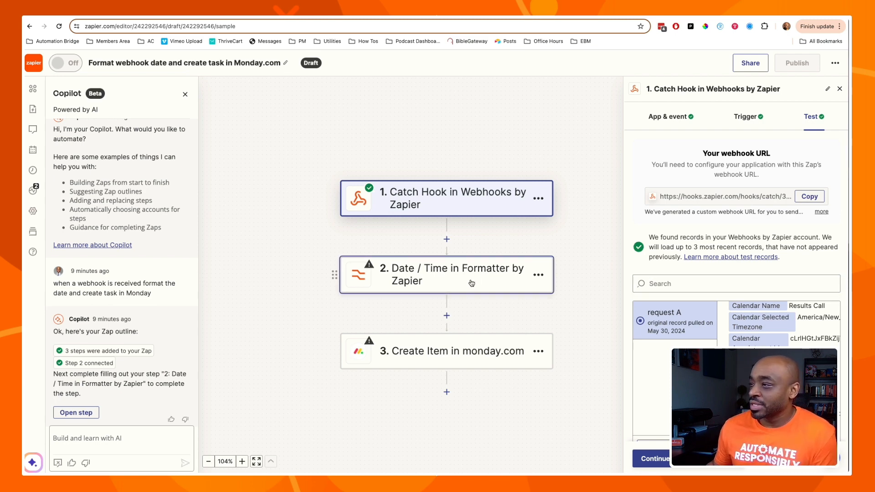
pyautogui.click(185, 94)
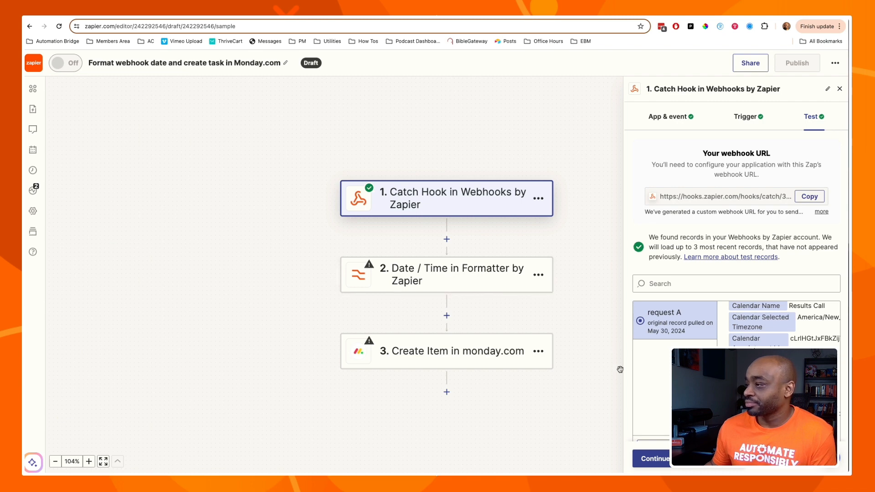
# Set the Date / Time formatter step's transform to Format.
pyautogui.click(452, 281)
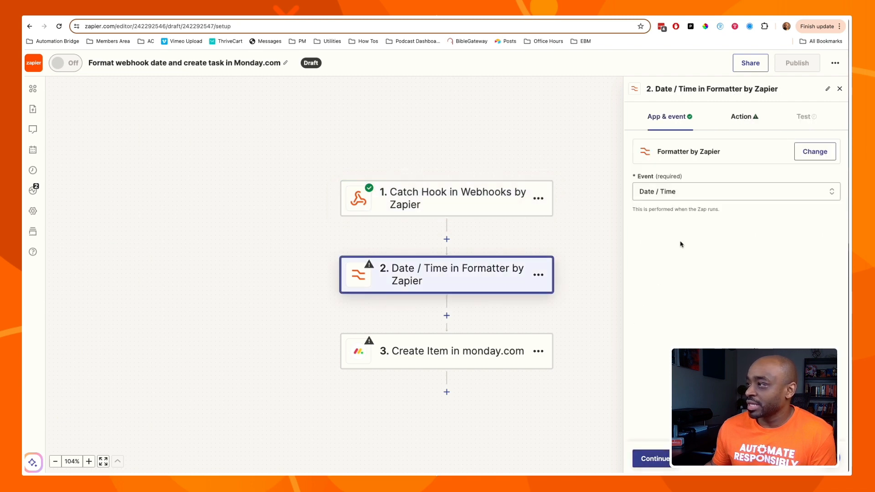
pyautogui.click(652, 460)
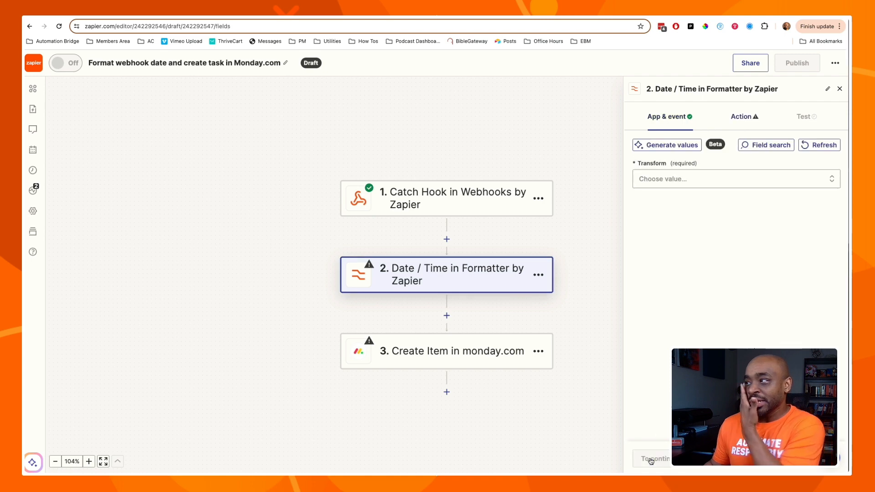
pyautogui.click(742, 184)
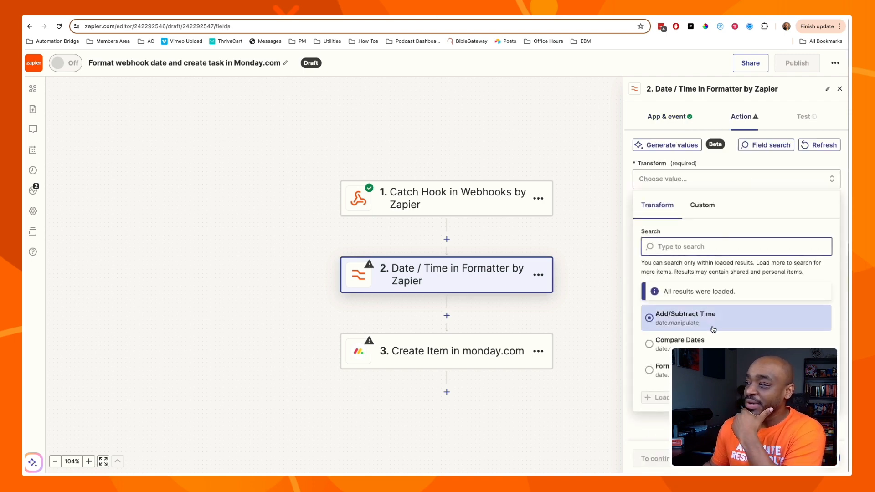
pyautogui.click(661, 370)
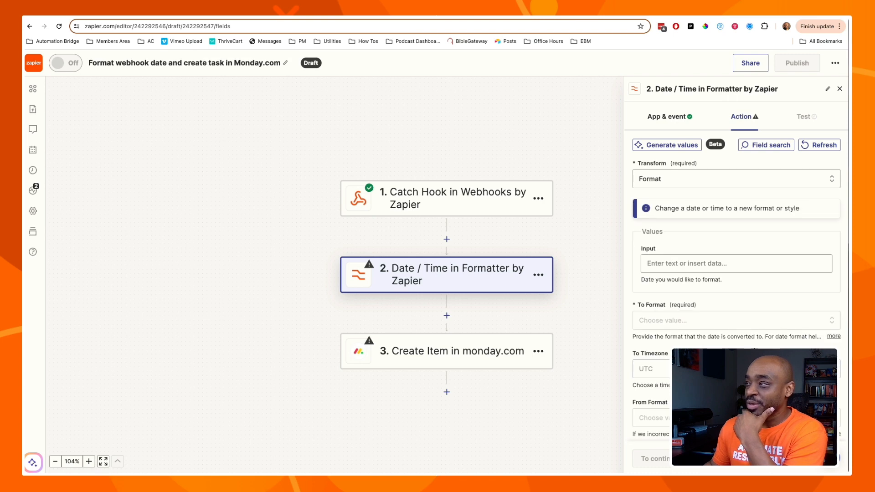
# Map the Input field to the webhook's Calendar Start Time (2024-05-31T15:00:00).
pyautogui.click(704, 270)
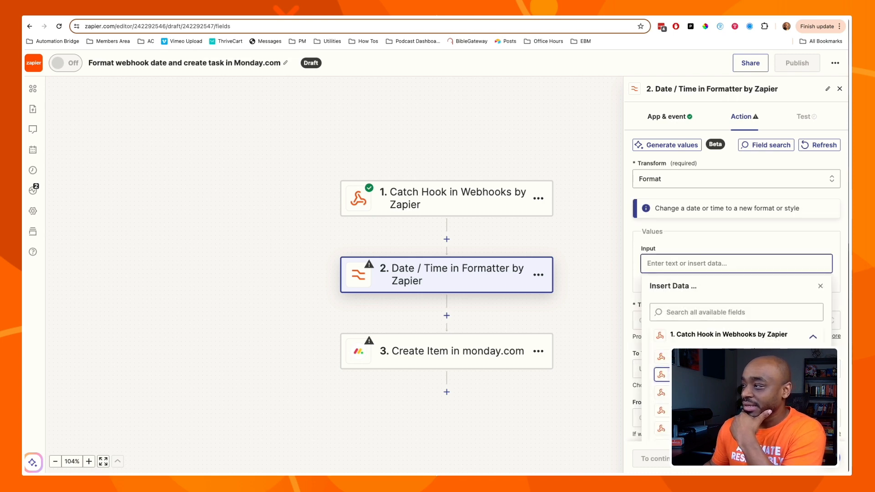
pyautogui.scroll(-8, 734, 377)
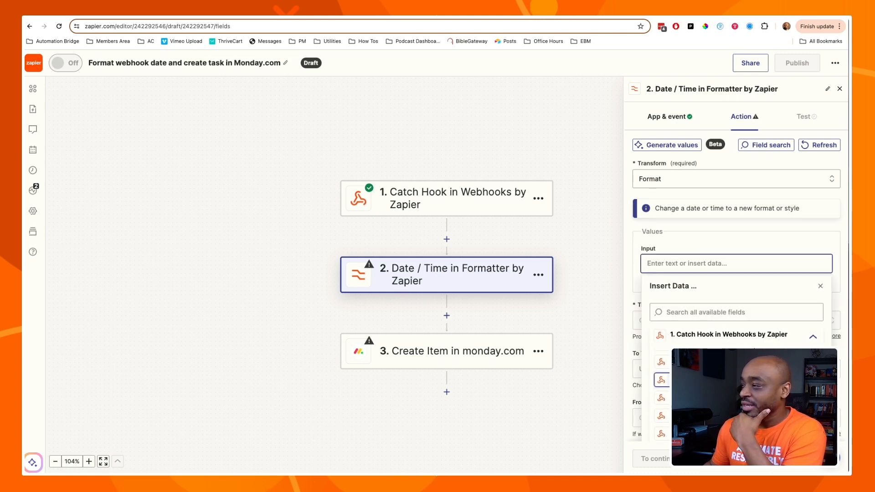
pyautogui.scroll(-8, 734, 374)
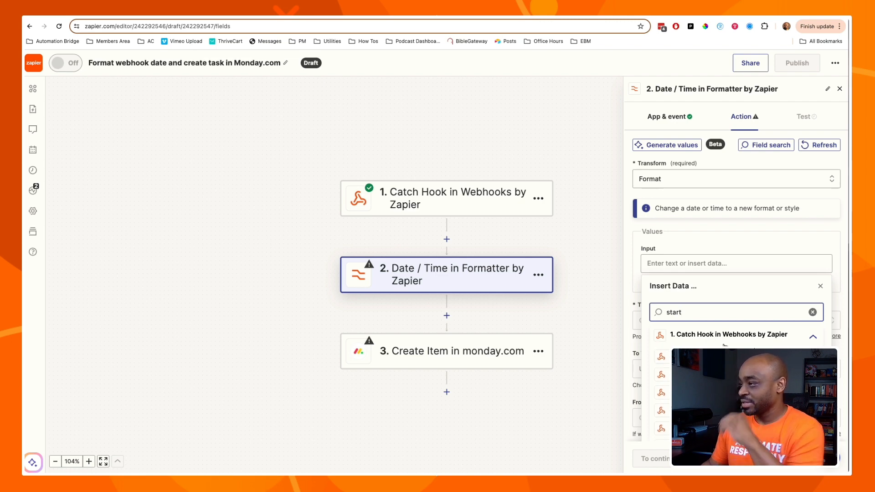
pyautogui.press('BackSpace')
pyautogui.press('BackSpace')
pyautogui.press('BackSpace')
pyautogui.press('BackSpace')
pyautogui.press('BackSpace')
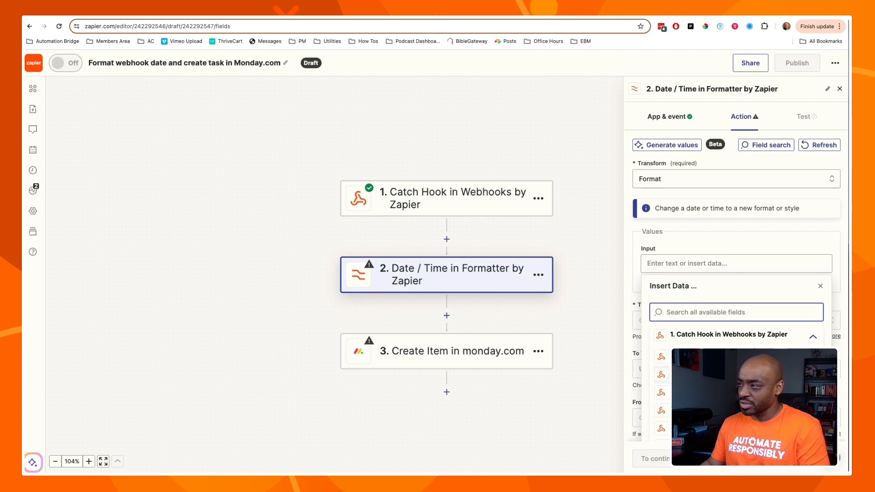
pyautogui.scroll(-2, 725, 378)
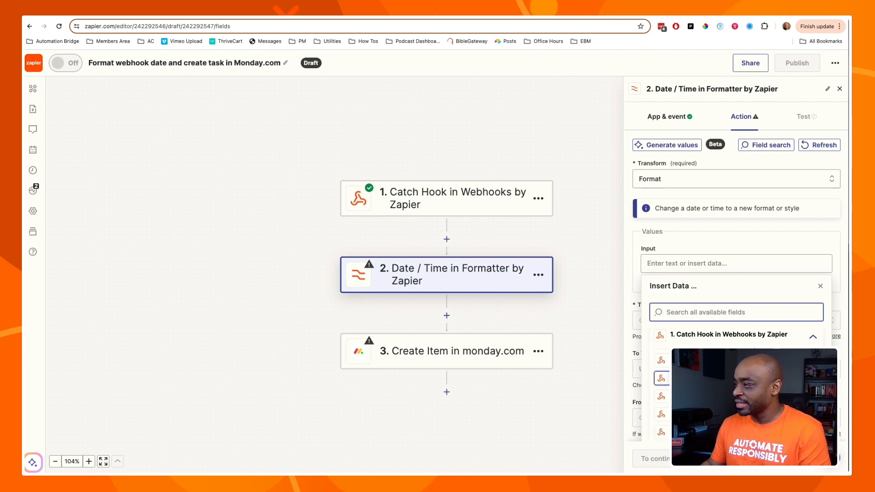
pyautogui.scroll(-1, 725, 376)
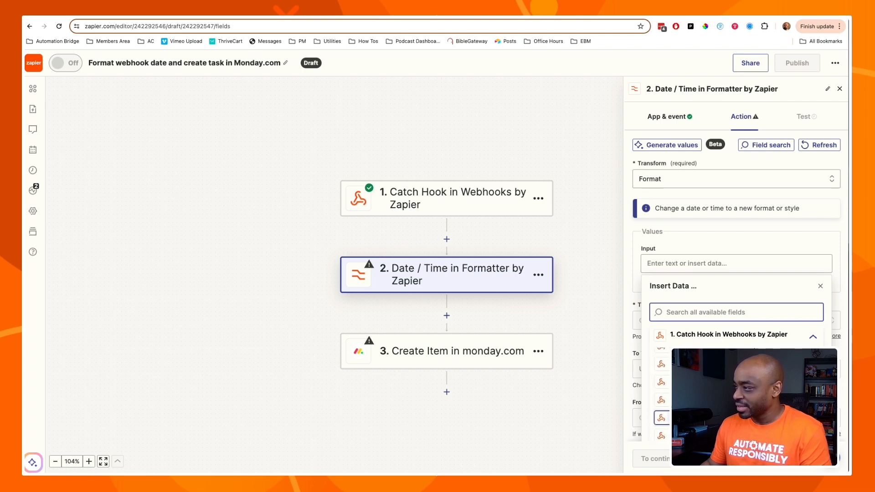
pyautogui.scroll(-2, 729, 401)
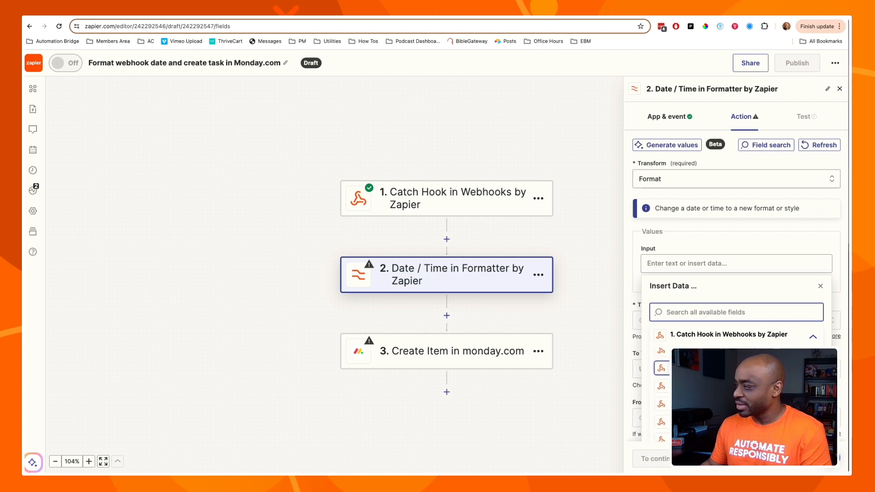
pyautogui.scroll(-1, 730, 401)
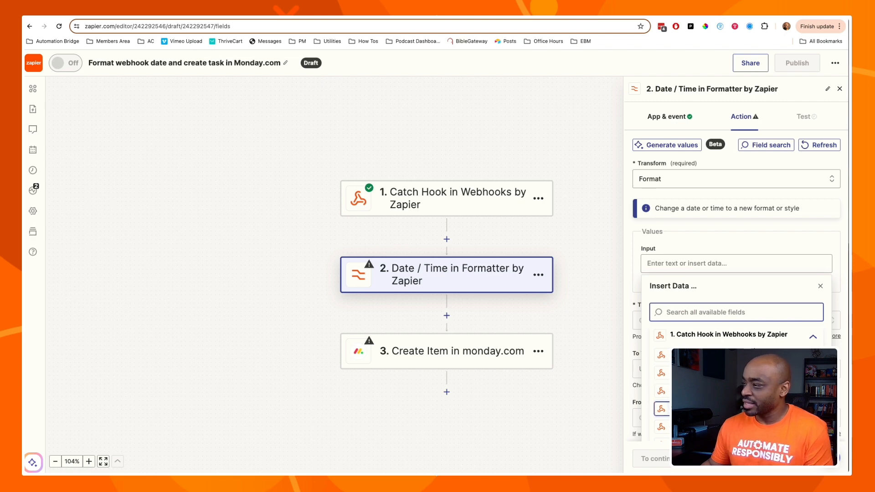
pyautogui.click(730, 409)
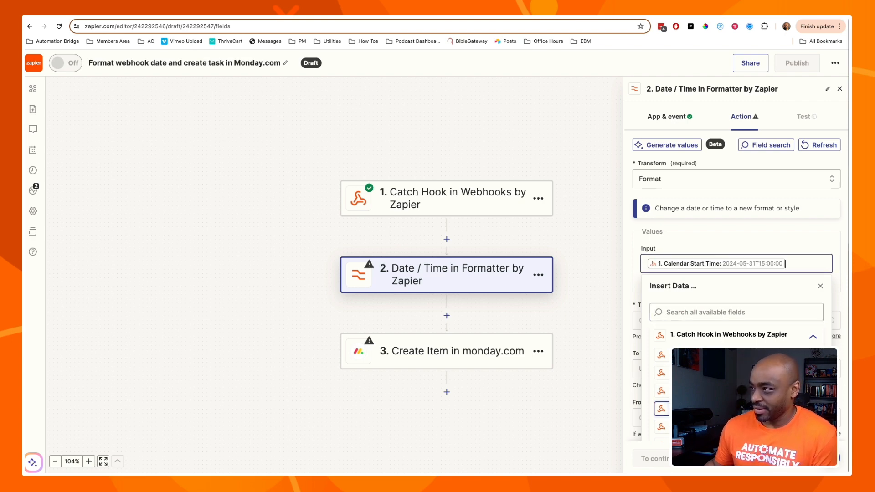
# Choose MMMM DD YYYY HH:mm:ss as the formatter's To Format.
pyautogui.click(689, 233)
pyautogui.click(687, 321)
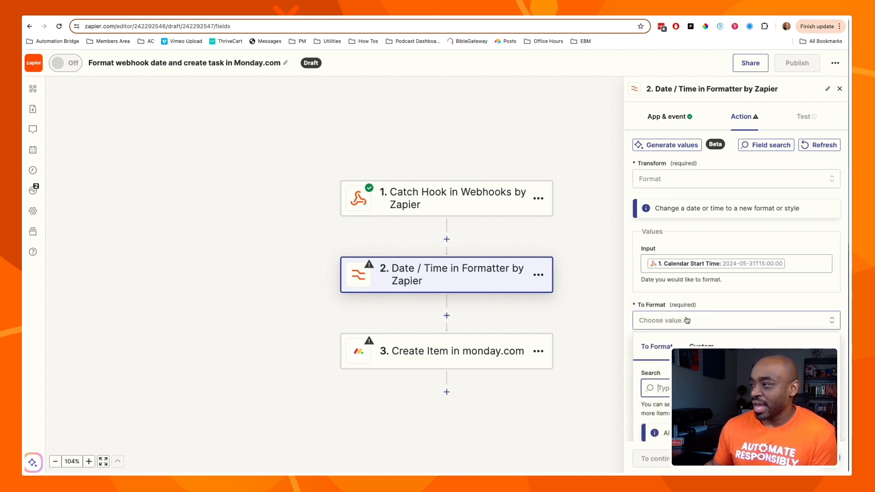
pyautogui.scroll(-2, 687, 320)
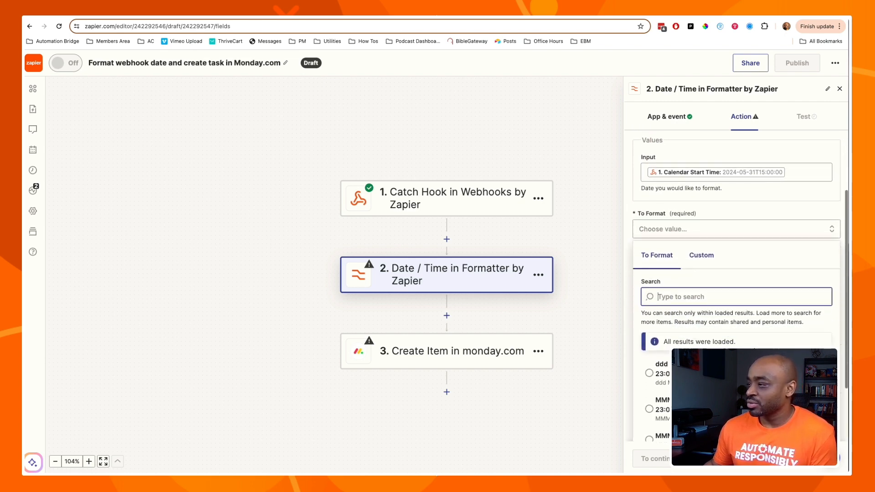
pyautogui.scroll(-2, 657, 401)
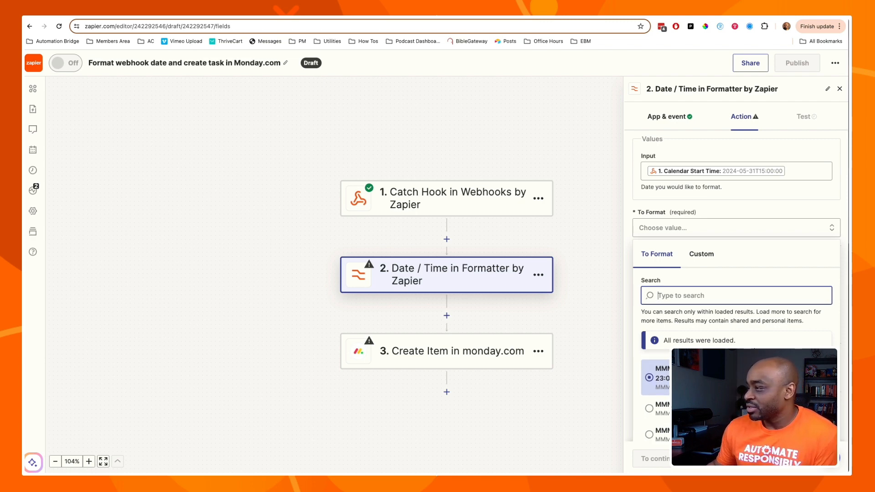
pyautogui.scroll(-1, 755, 350)
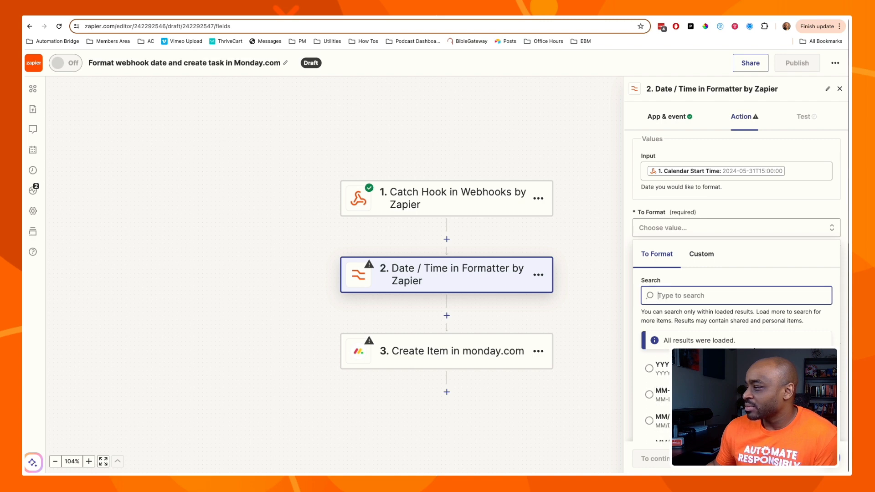
pyautogui.scroll(2, 755, 350)
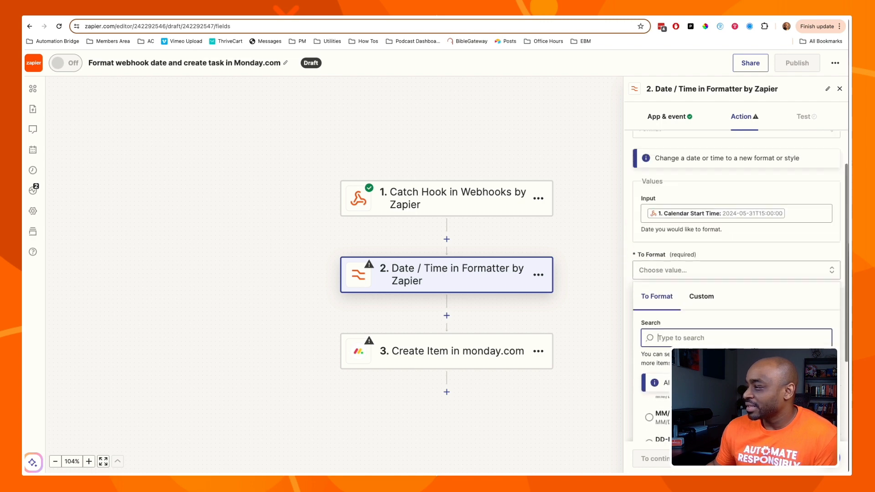
pyautogui.scroll(-4, 755, 350)
pyautogui.scroll(5, 754, 349)
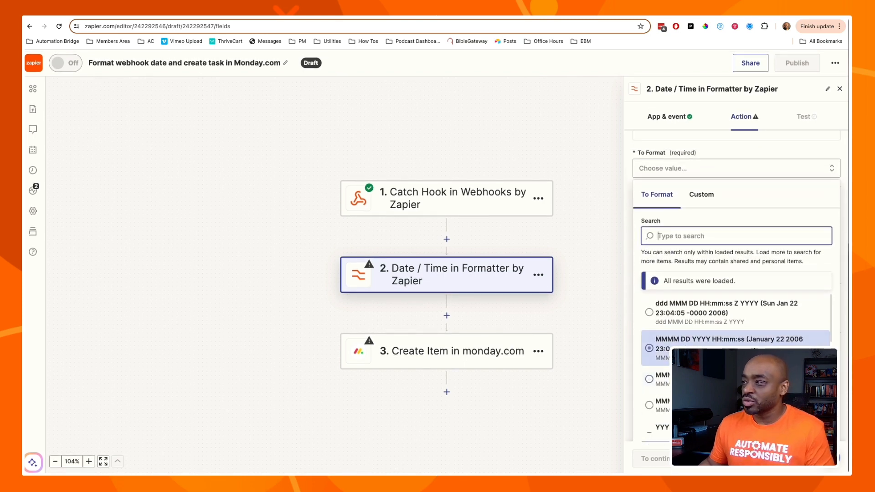
pyautogui.click(730, 342)
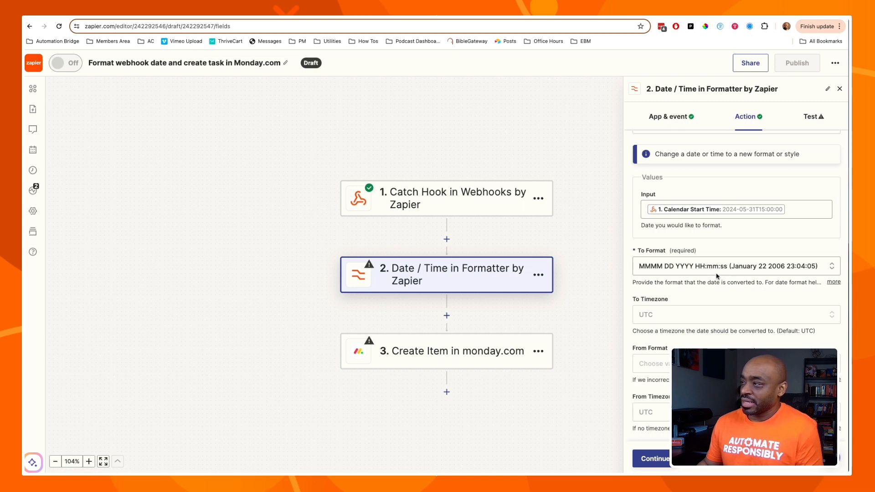
pyautogui.click(704, 268)
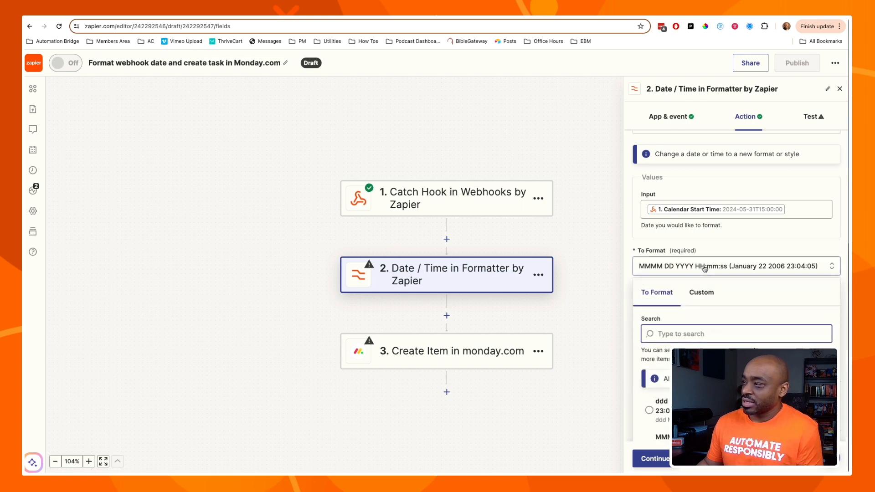
pyautogui.click(704, 268)
pyautogui.click(704, 268)
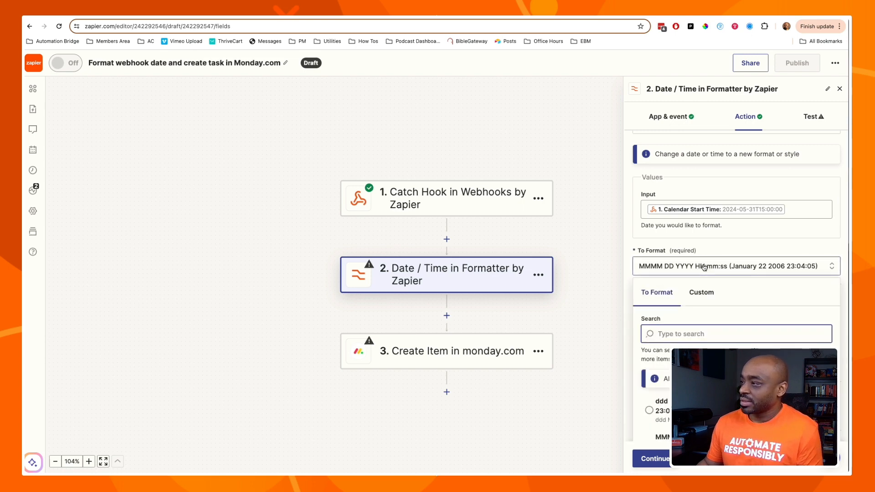
pyautogui.click(725, 259)
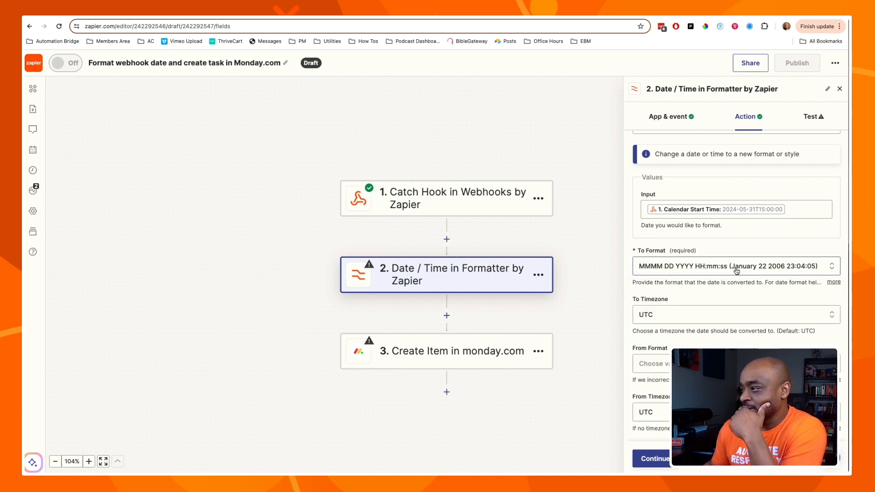
# Set the formatter's To Timezone to US/Central.
pyautogui.click(698, 315)
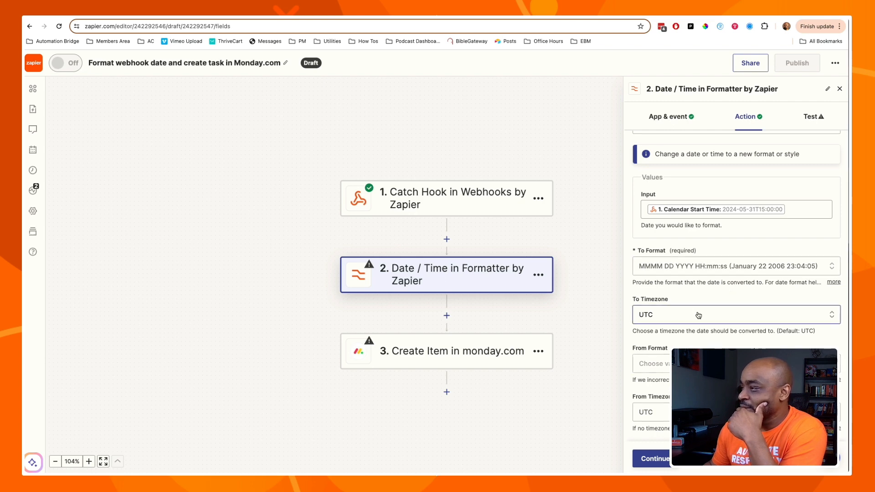
pyautogui.scroll(-2, 700, 401)
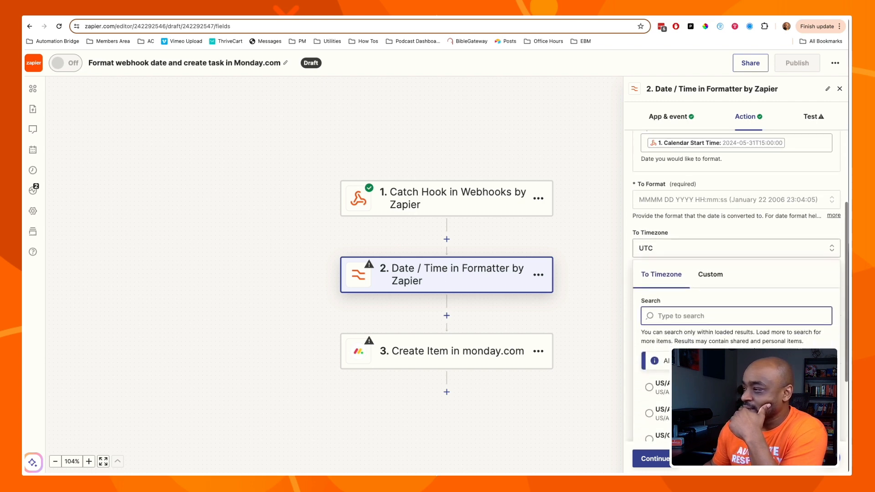
pyautogui.scroll(-3, 656, 406)
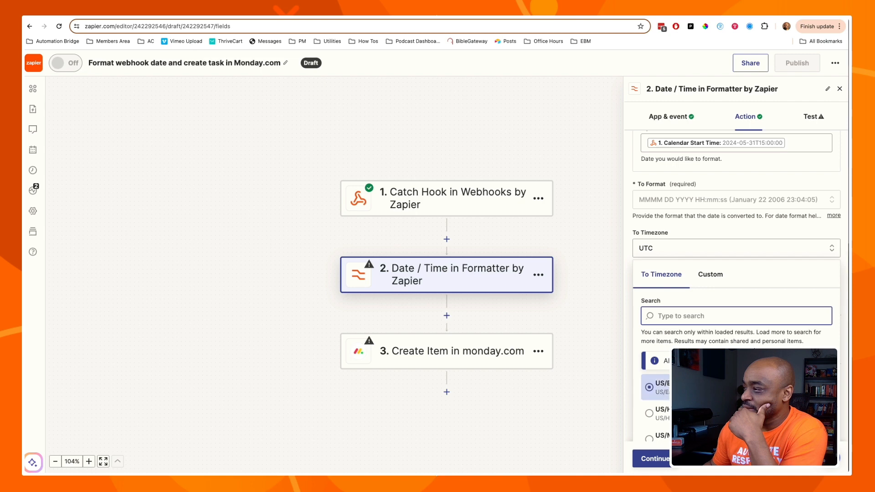
pyautogui.click(661, 393)
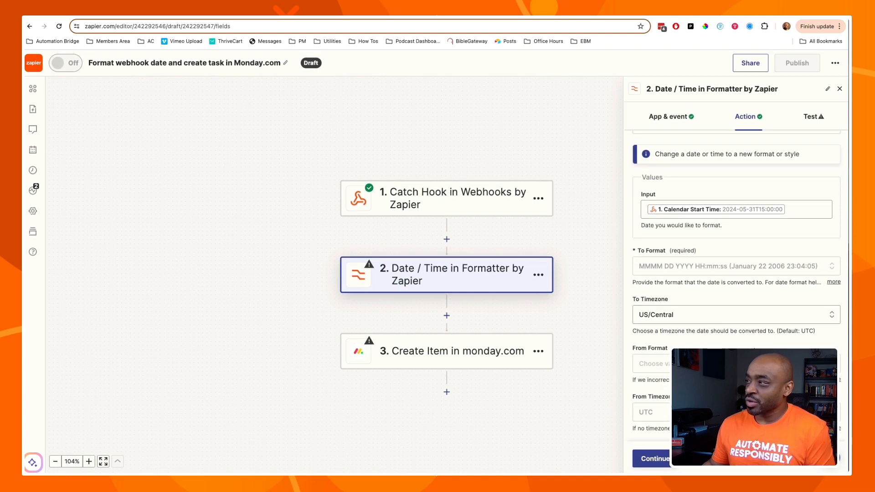
# Test the date formatter step, confirming output May 31 2024 10:00:00, after reviewing the Catch Hook trigger settings.
pyautogui.click(652, 461)
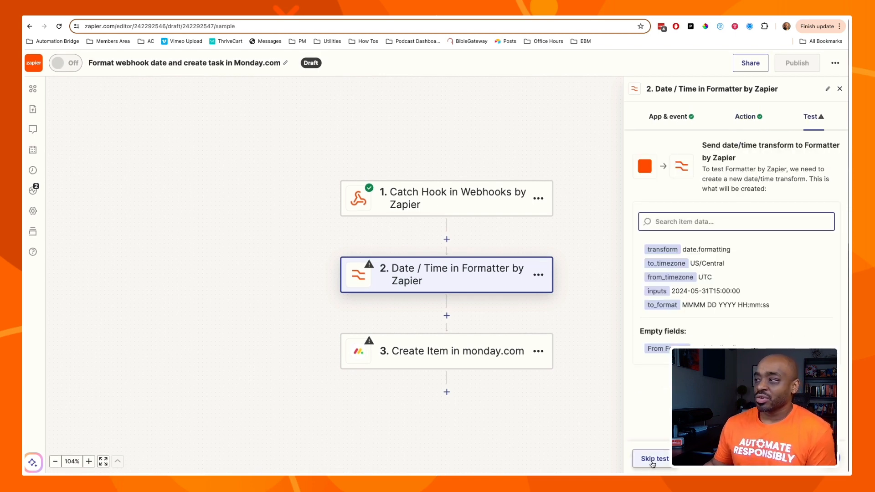
pyautogui.click(699, 465)
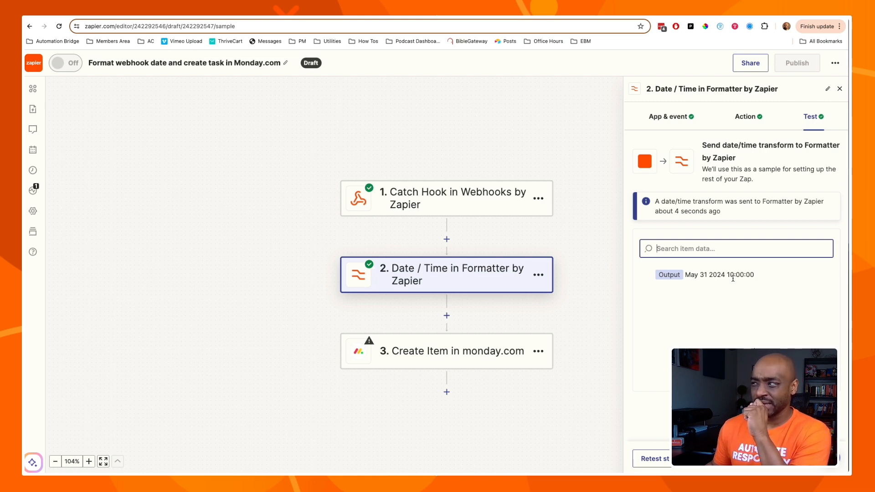
pyautogui.click(498, 210)
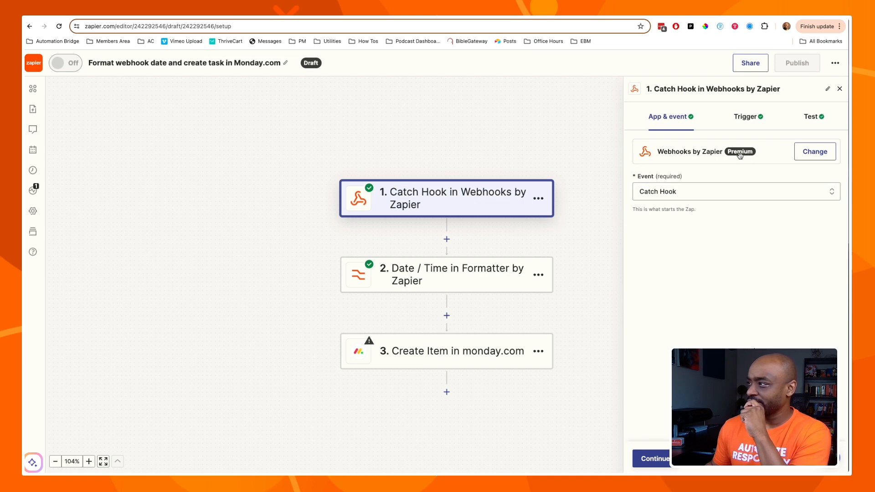
pyautogui.click(747, 116)
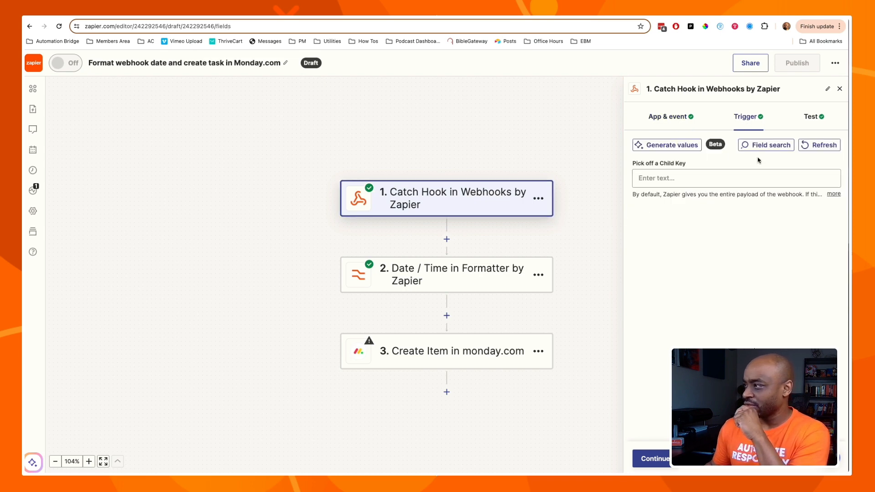
pyautogui.click(471, 285)
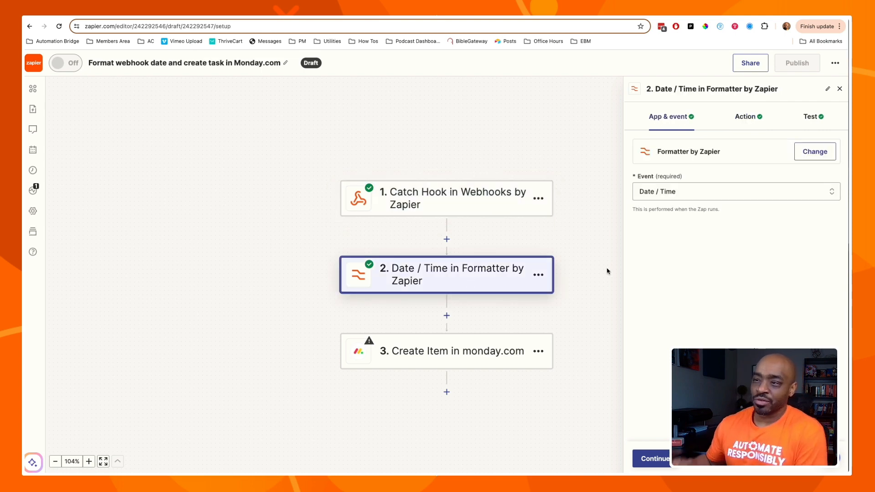